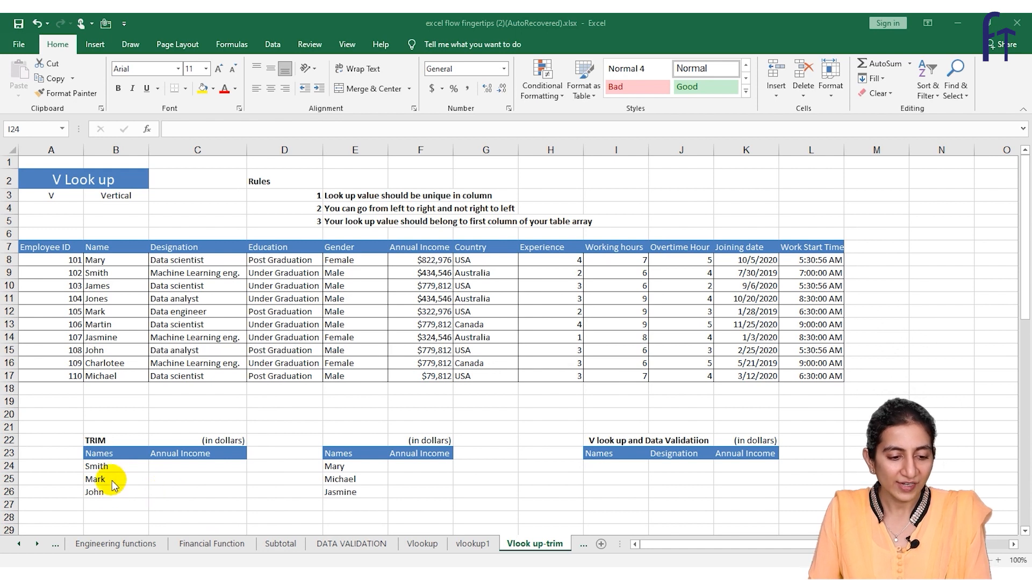
Inspect the names in B24:B26 for extra trailing spaces without changing the cell contents
click(115, 465)
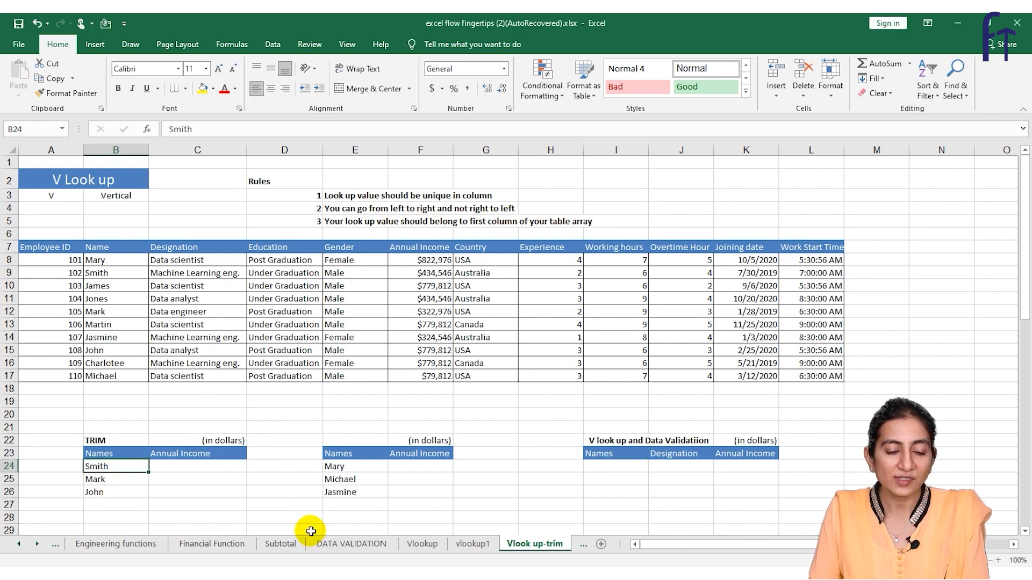
key(F2)
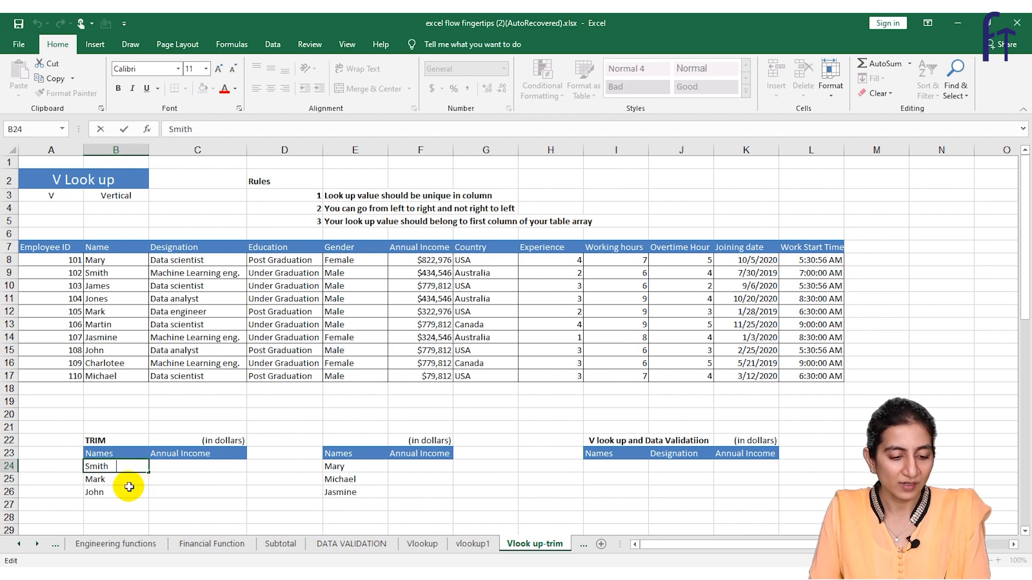
click(110, 478)
key(F2)
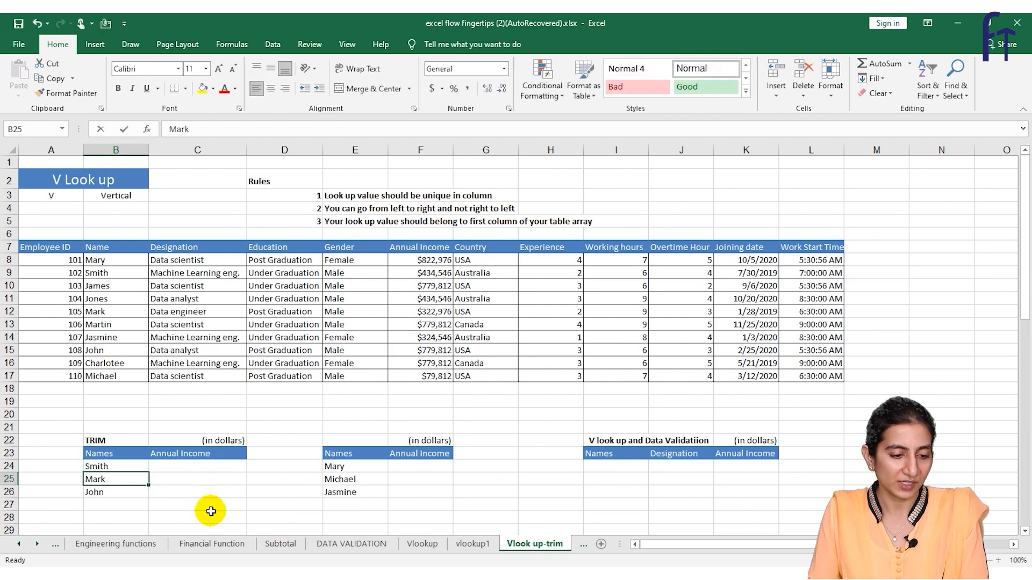
key(Escape)
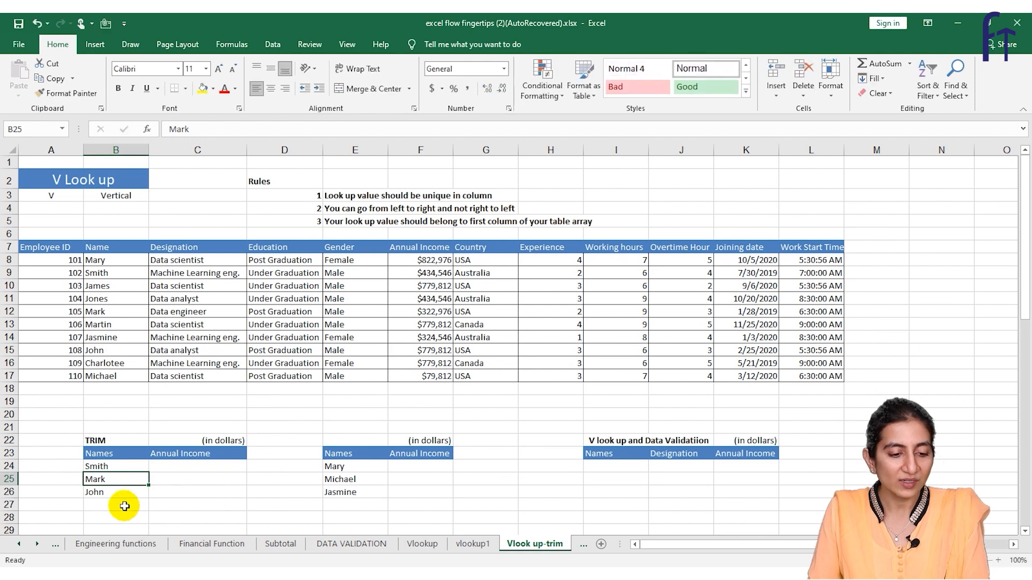
click(123, 493)
key(F2)
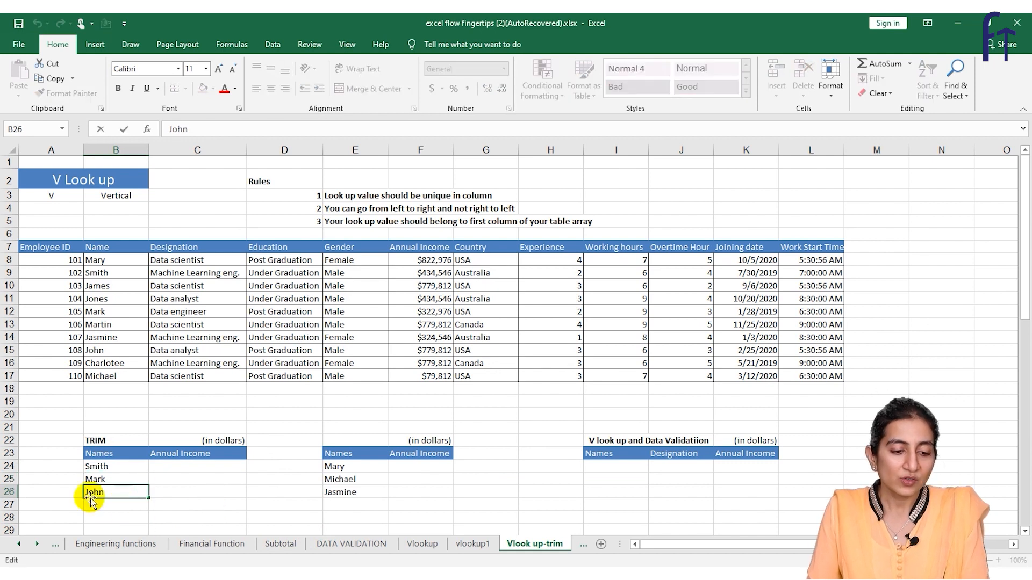
key(Escape)
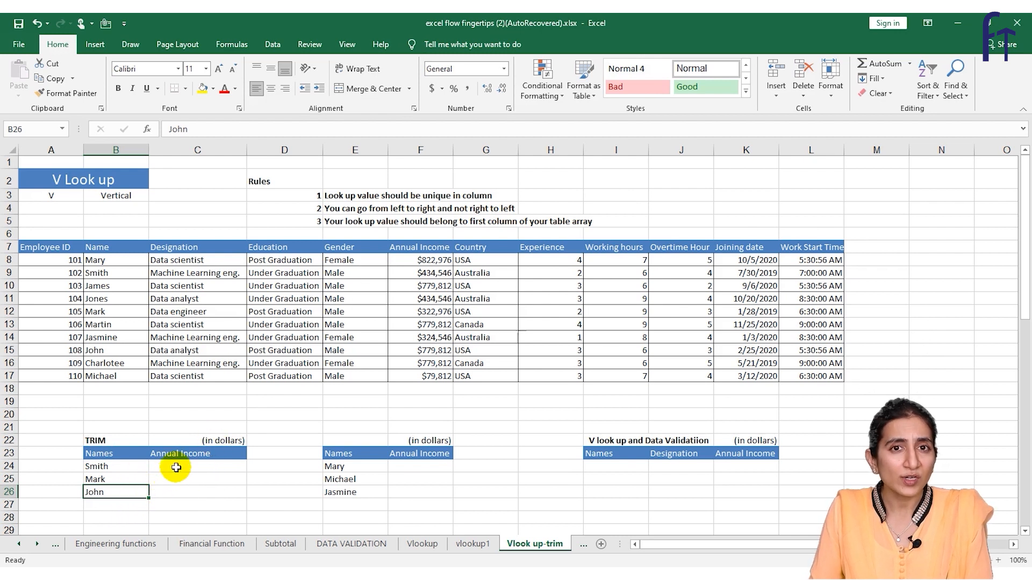
Start a VLOOKUP formula in C24 with TRIM(B24) as the lookup value
click(177, 470)
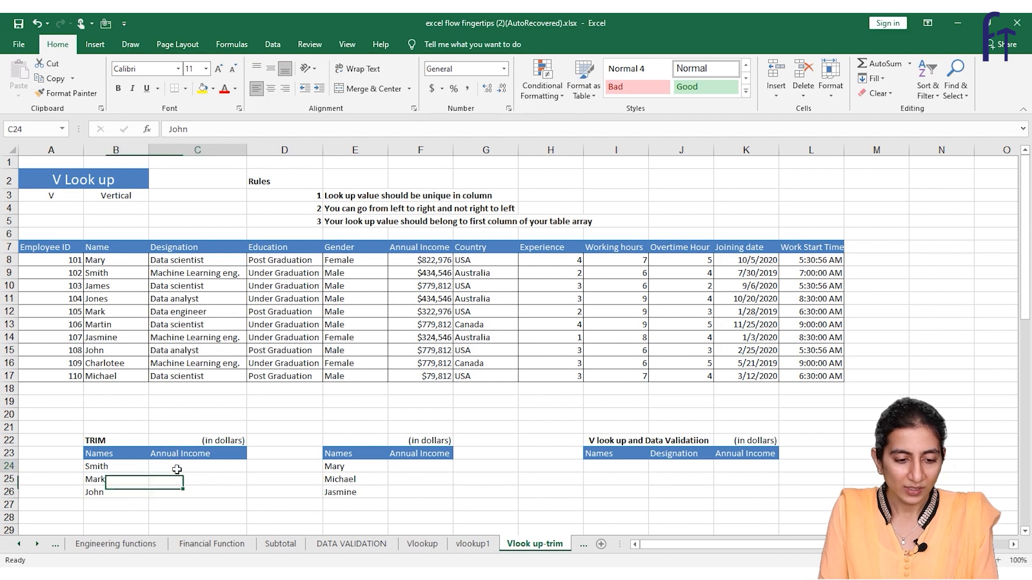
text(=)
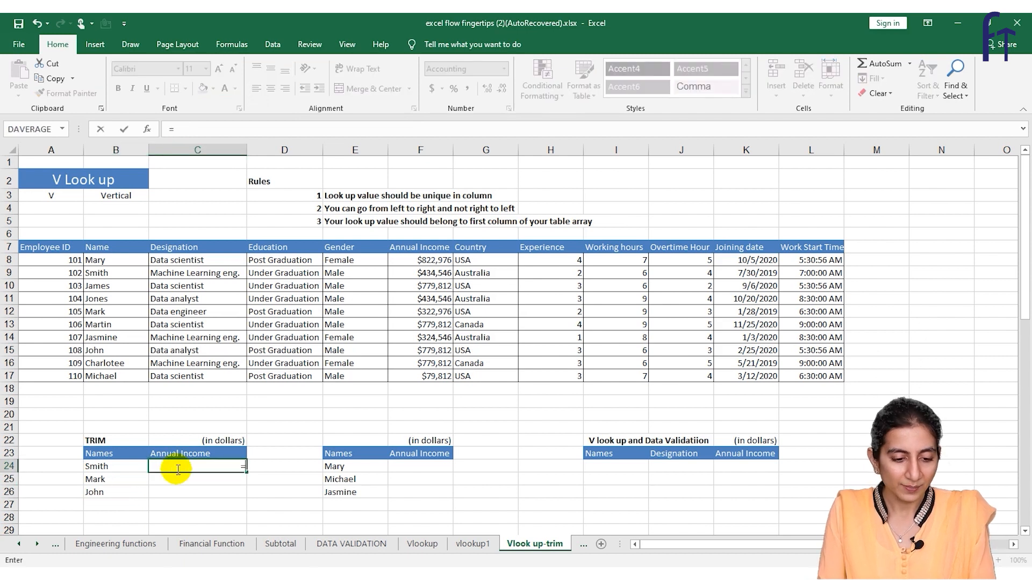
text(vlo)
key(Tab)
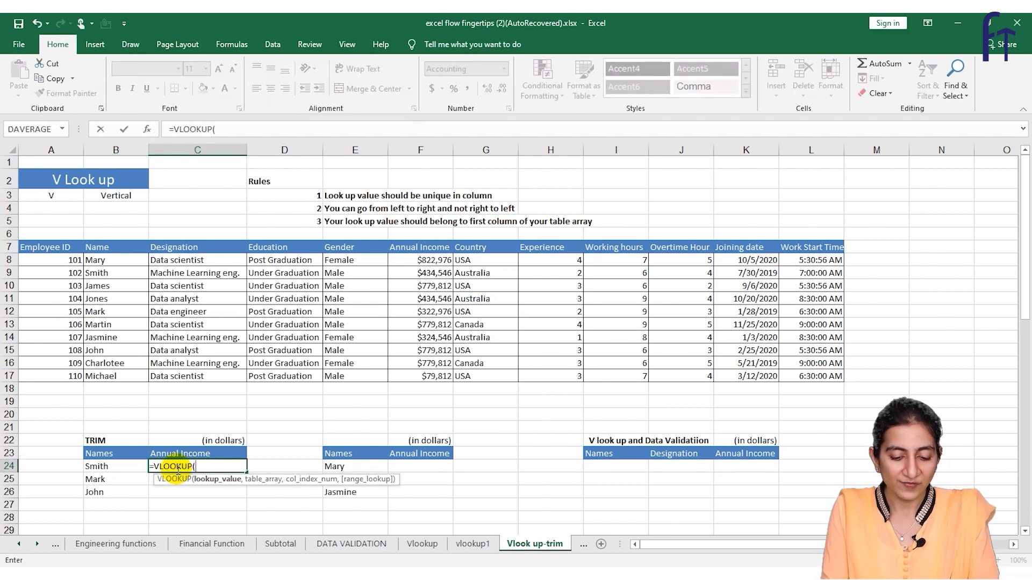
text(tri)
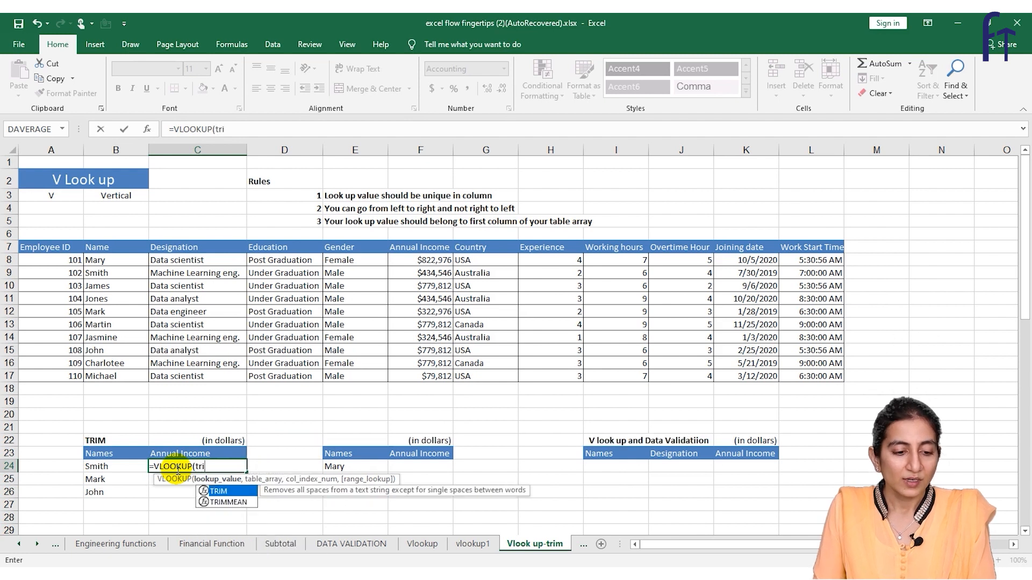
text(m)
key(Tab)
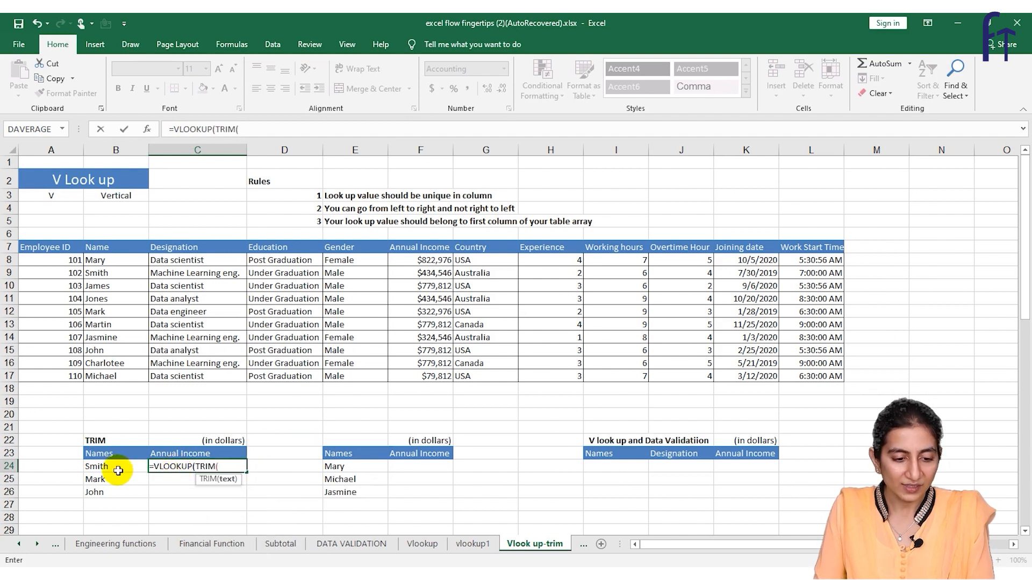
click(118, 468)
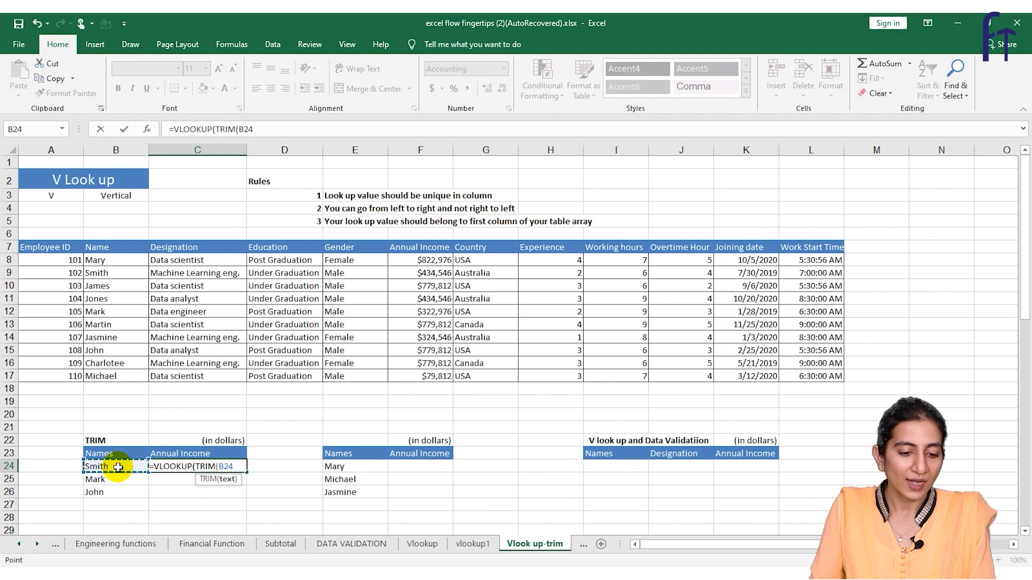
text(),)
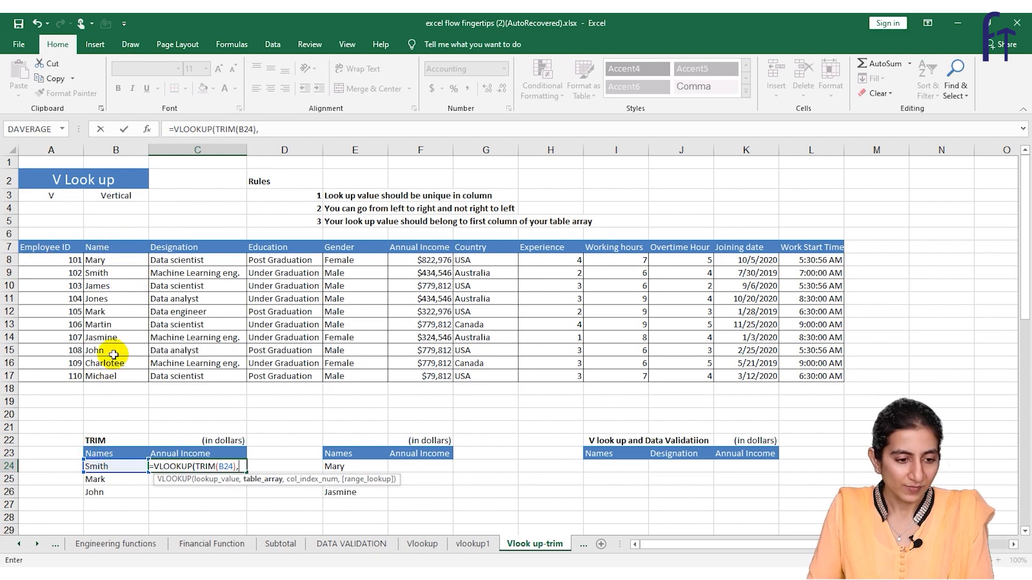
Complete the C24 lookup with table array B7:F17, column index 5 and match type 0
drag(95, 247, 404, 373)
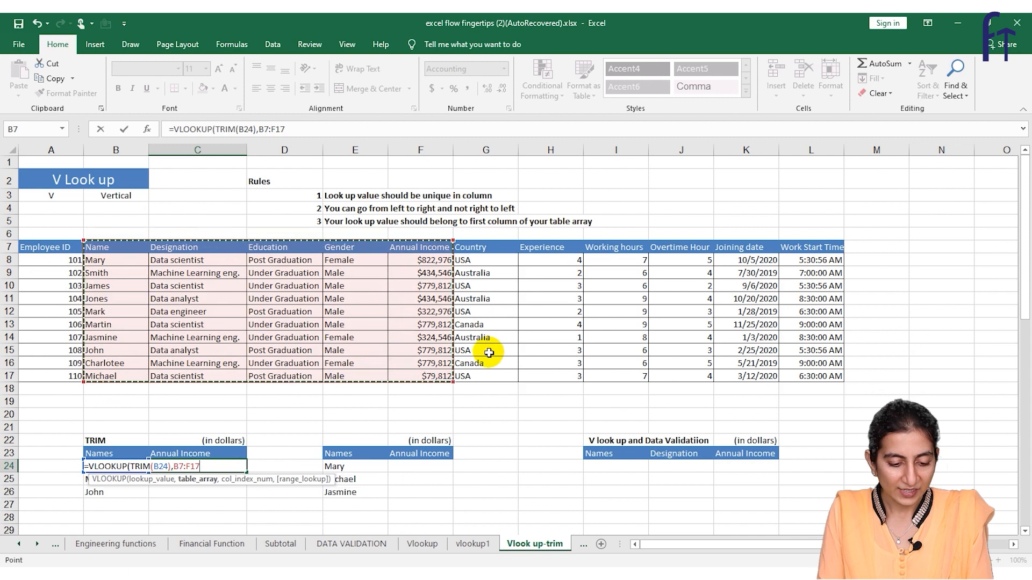
text(,)
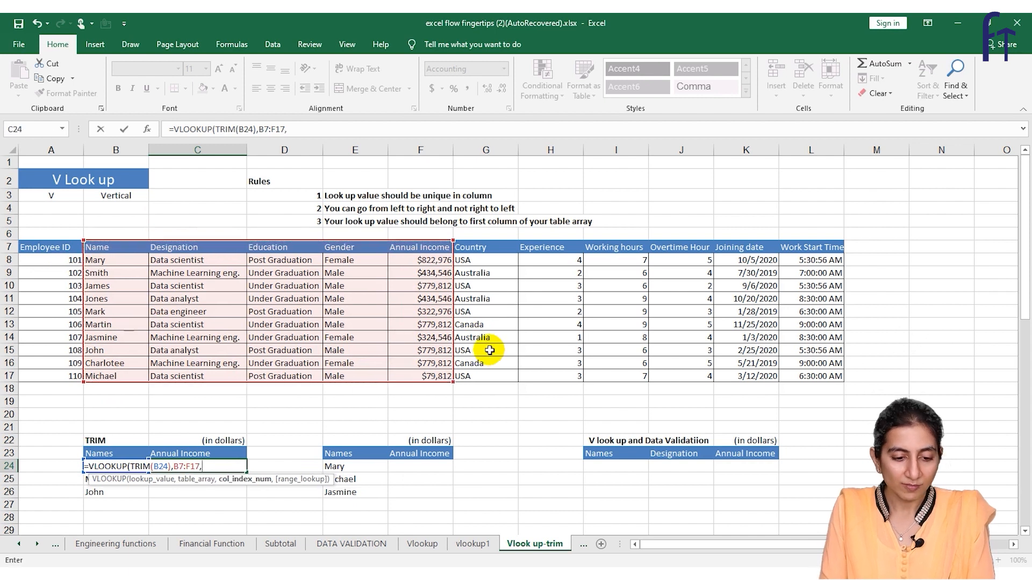
text(5)
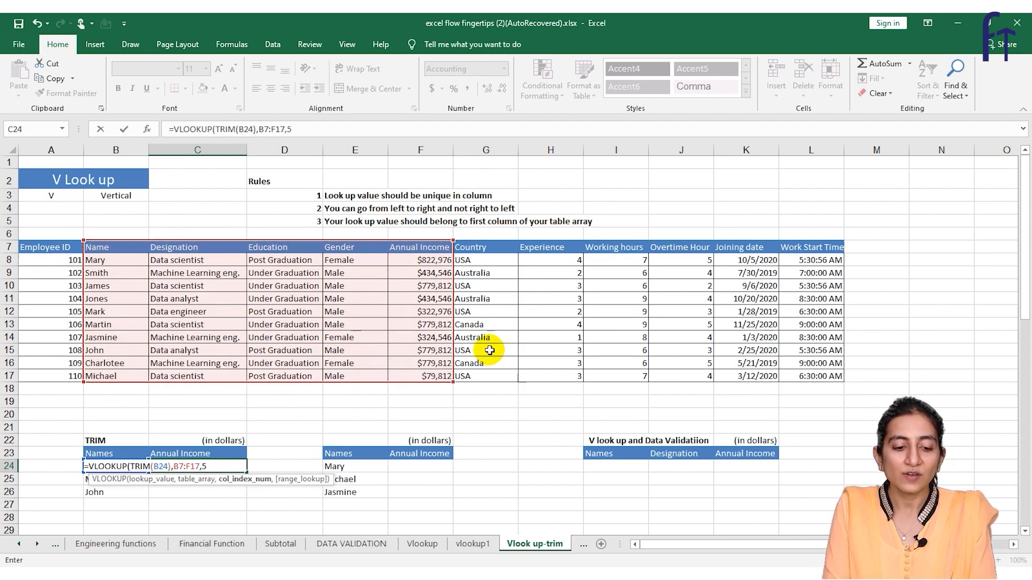
text(,)
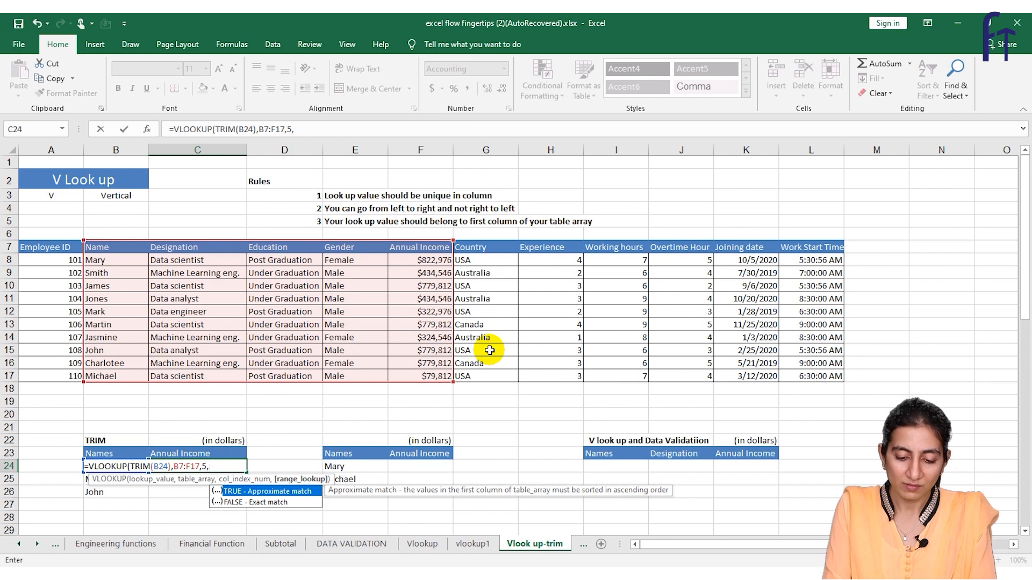
text(0)
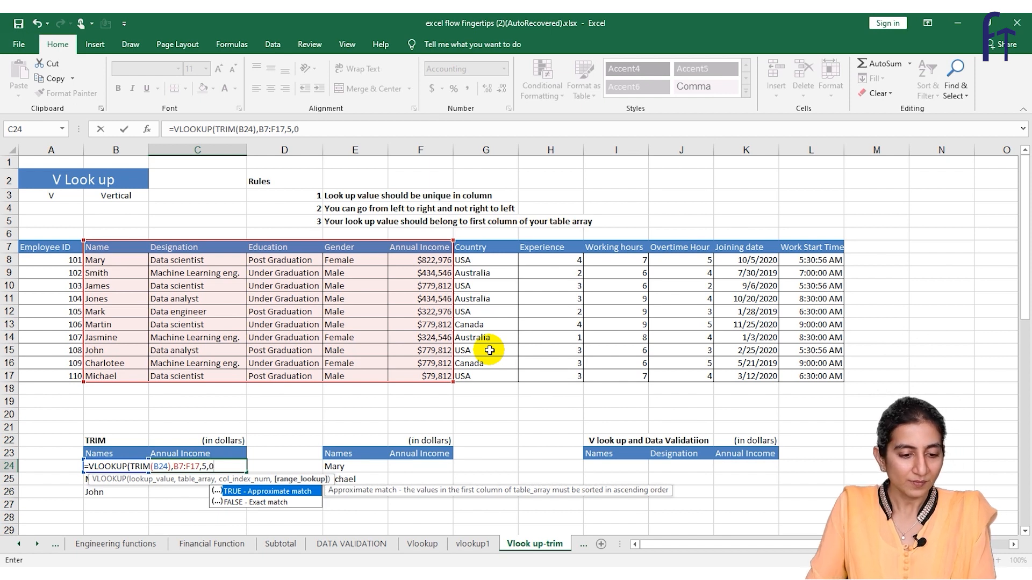
text())
key(Return)
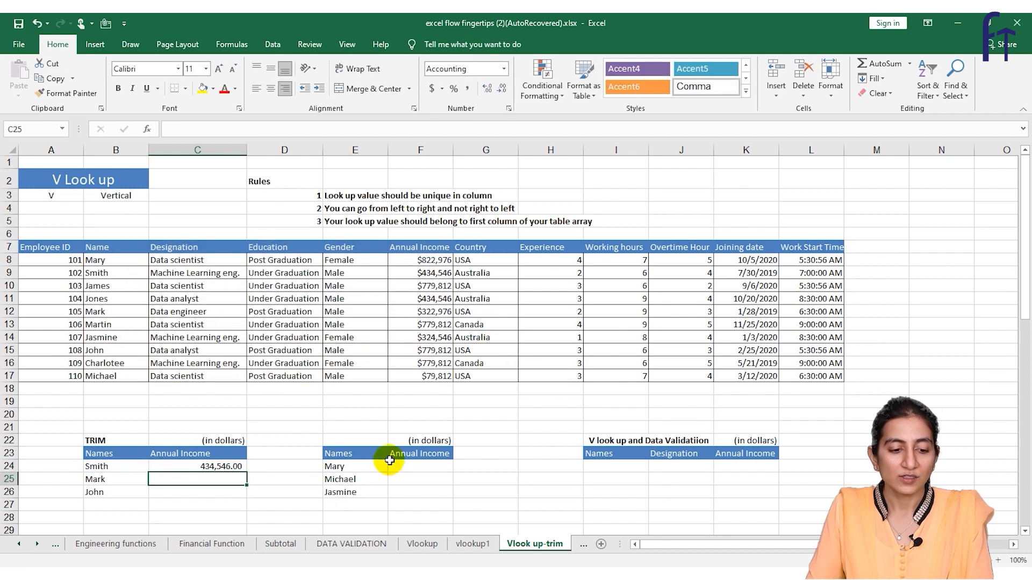
Check the C24 income against the employee table and fill the lookup formula down to C26
click(114, 466)
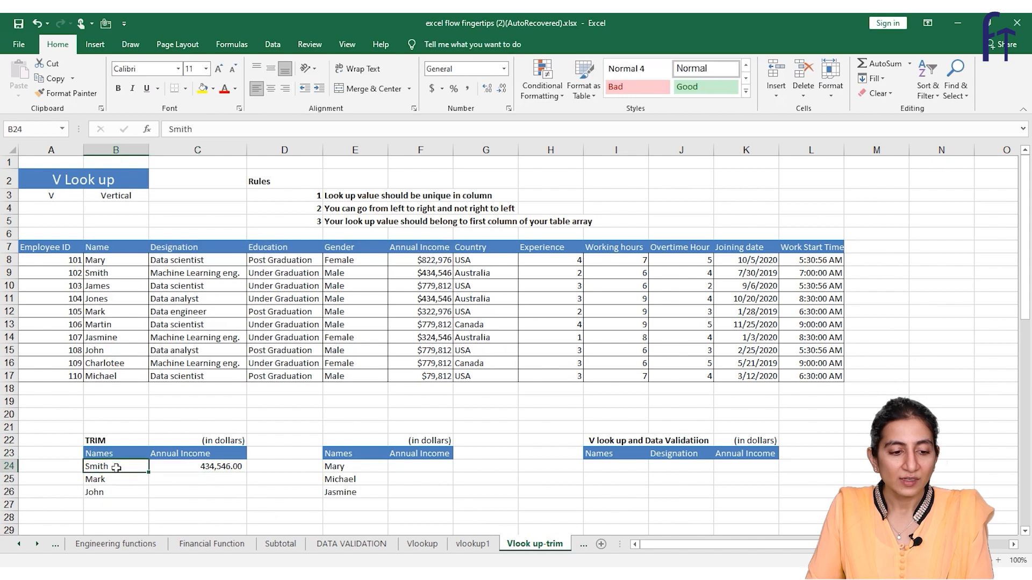
click(190, 467)
click(108, 274)
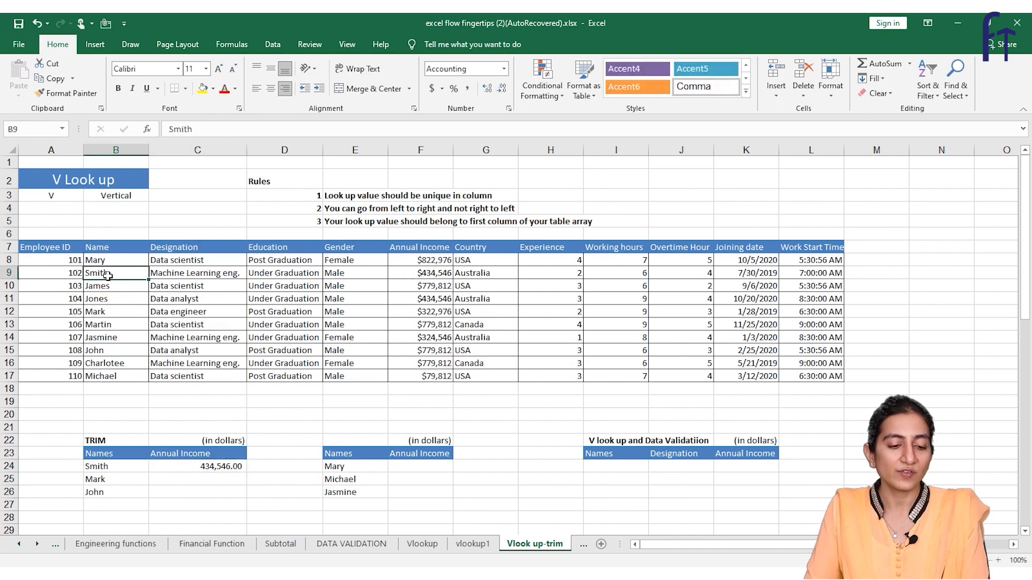
click(411, 273)
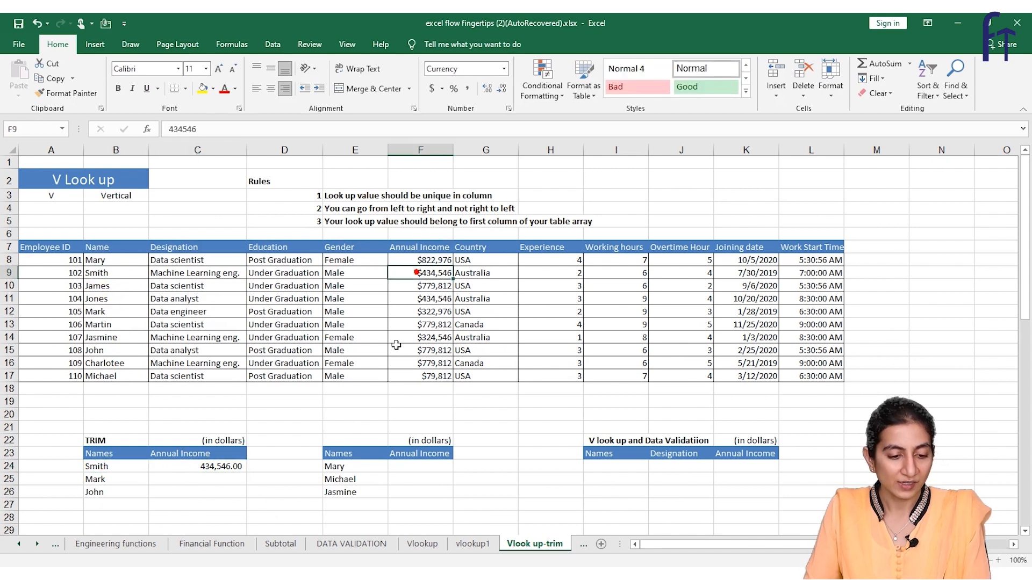
click(210, 468)
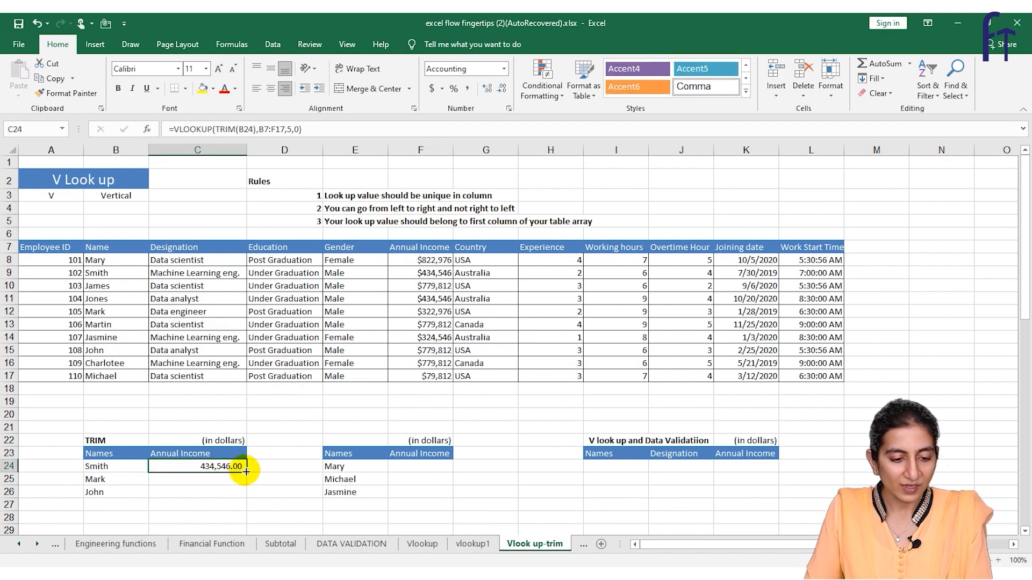
drag(246, 470, 245, 494)
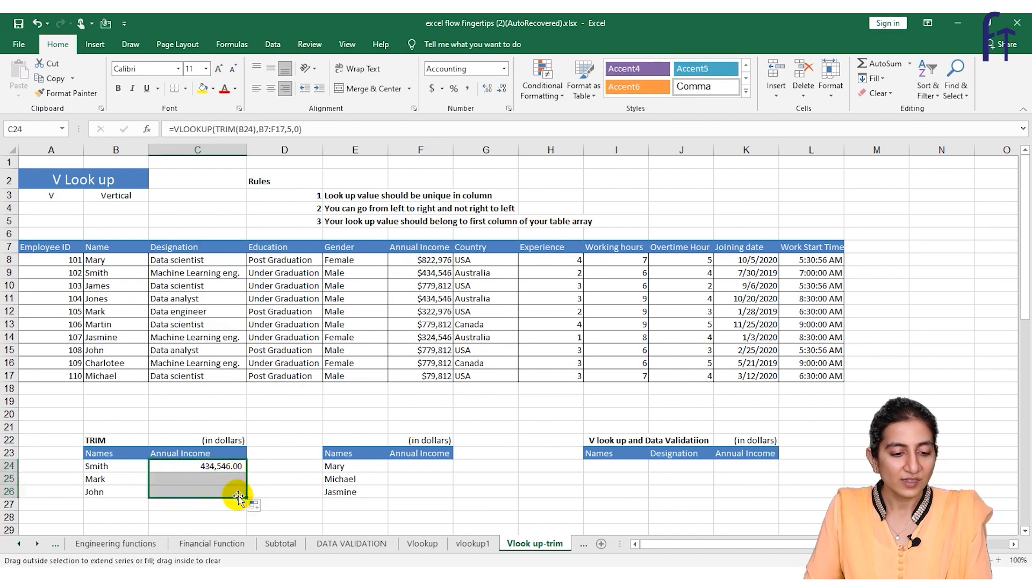
click(110, 480)
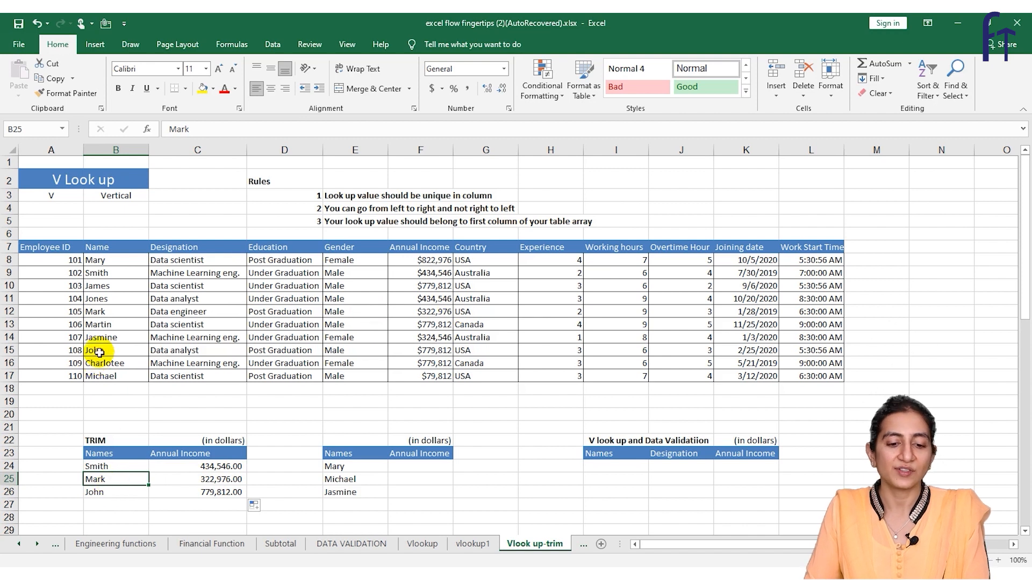
click(430, 348)
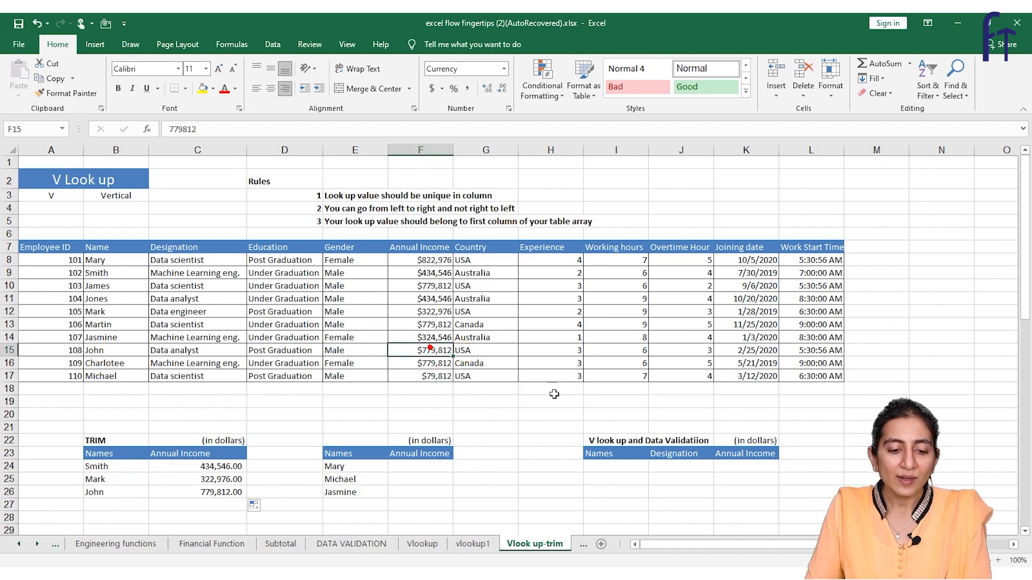
Examine the names in the second lookup list and the employee table's Name column for trailing spaces
click(344, 466)
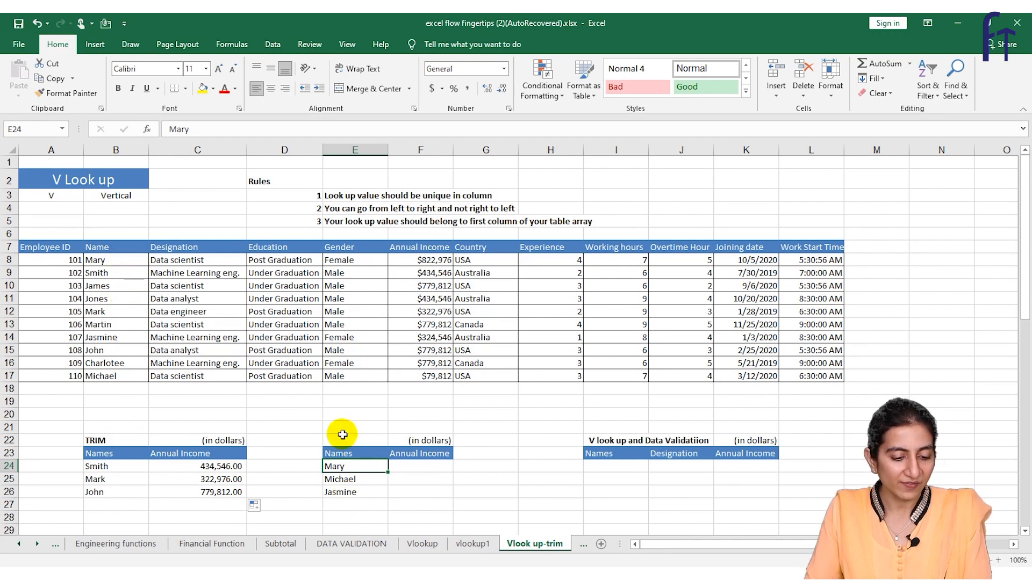
click(110, 260)
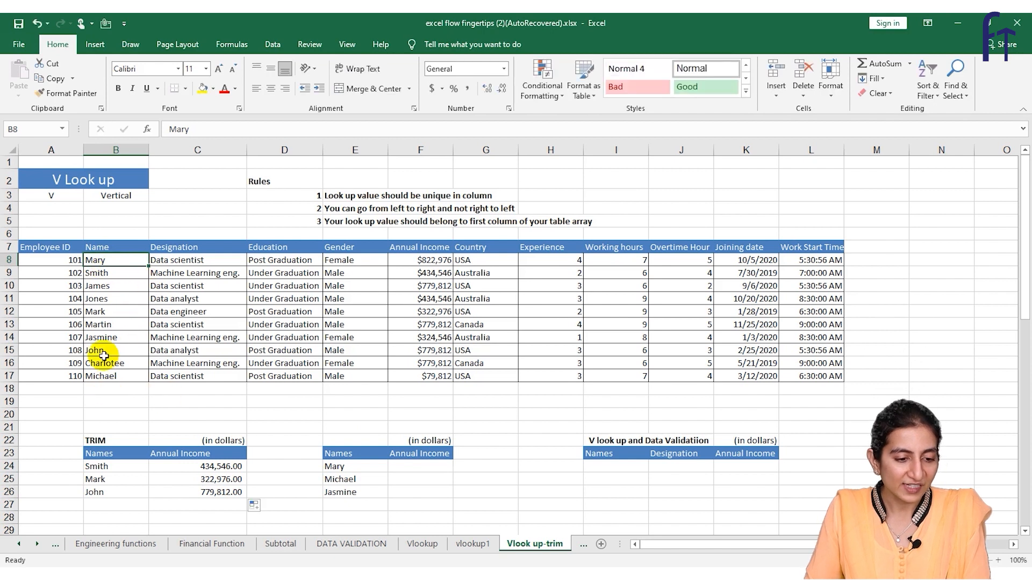
click(113, 375)
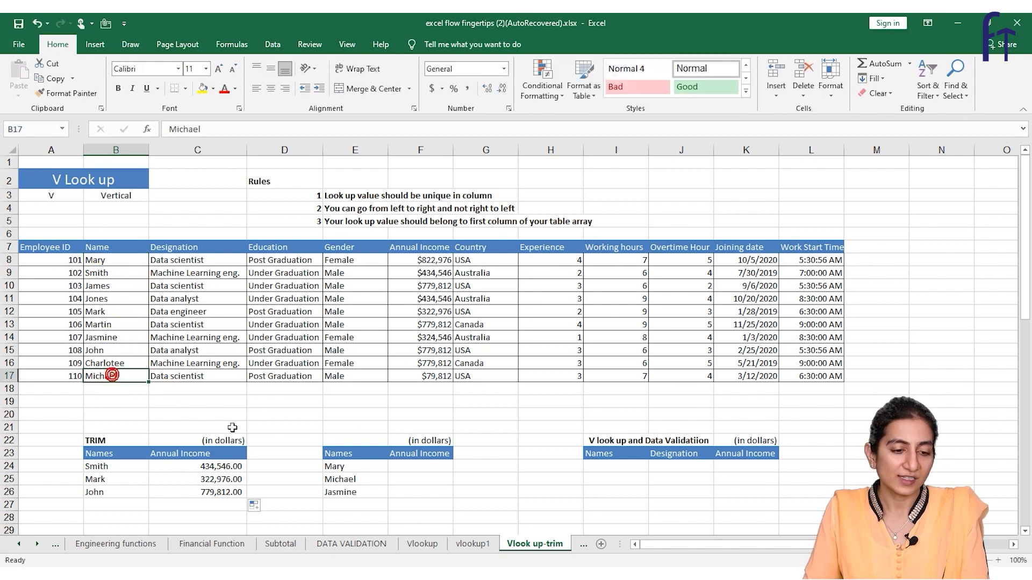
key(F2)
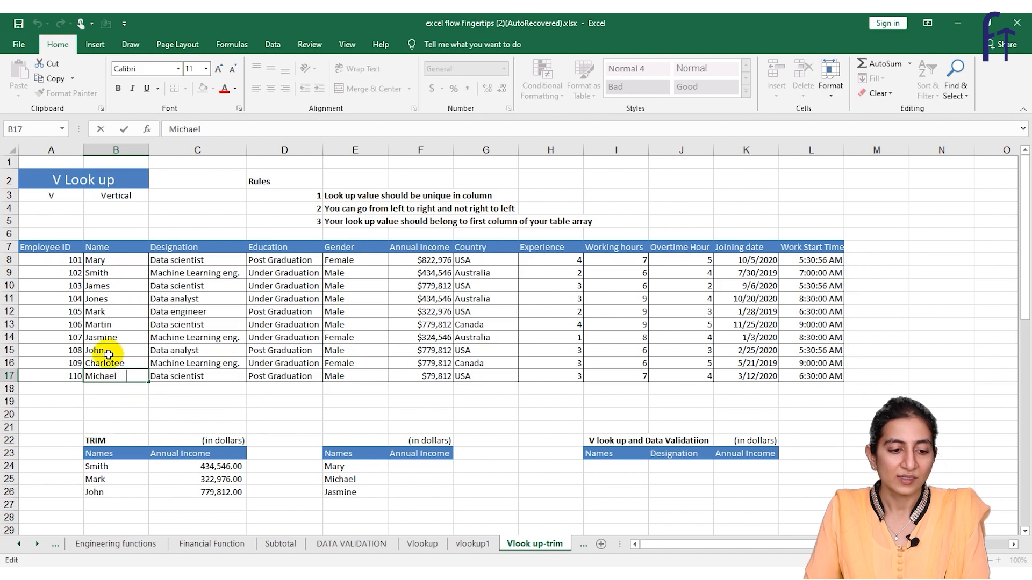
click(120, 334)
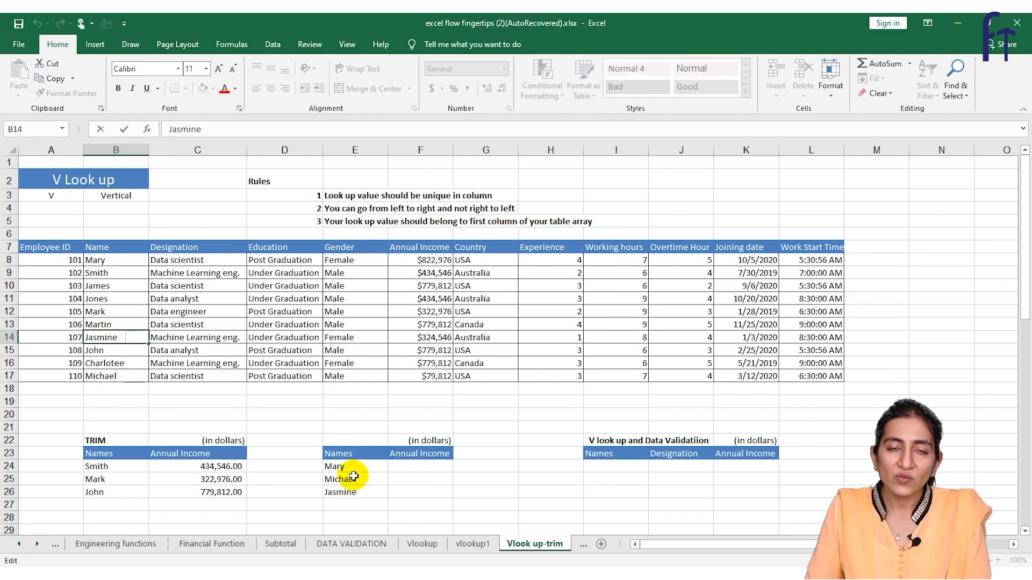
click(367, 480)
Start a VLOOKUP formula in F24 with E24 as the lookup value
click(415, 466)
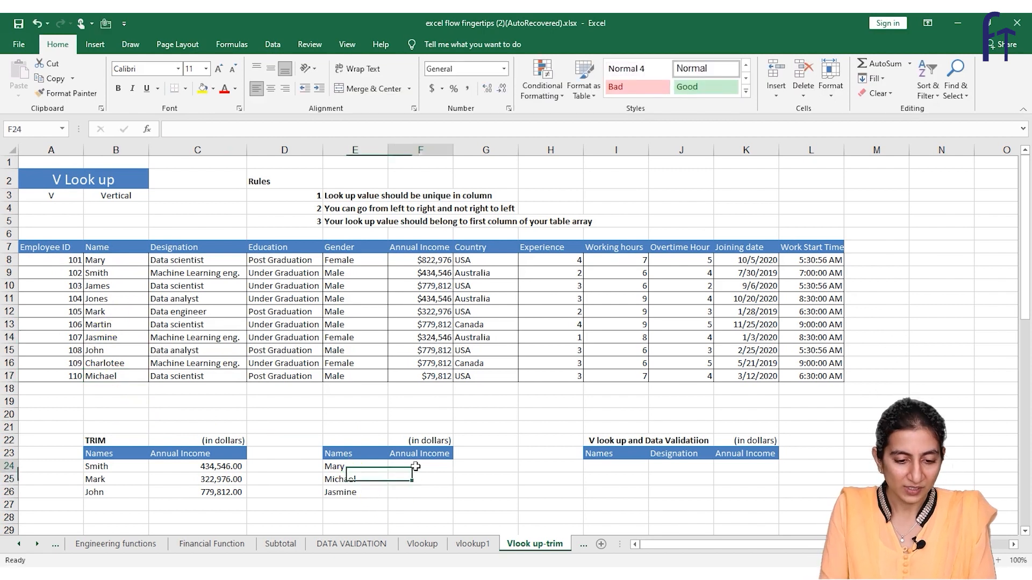
text(=vl)
key(Tab)
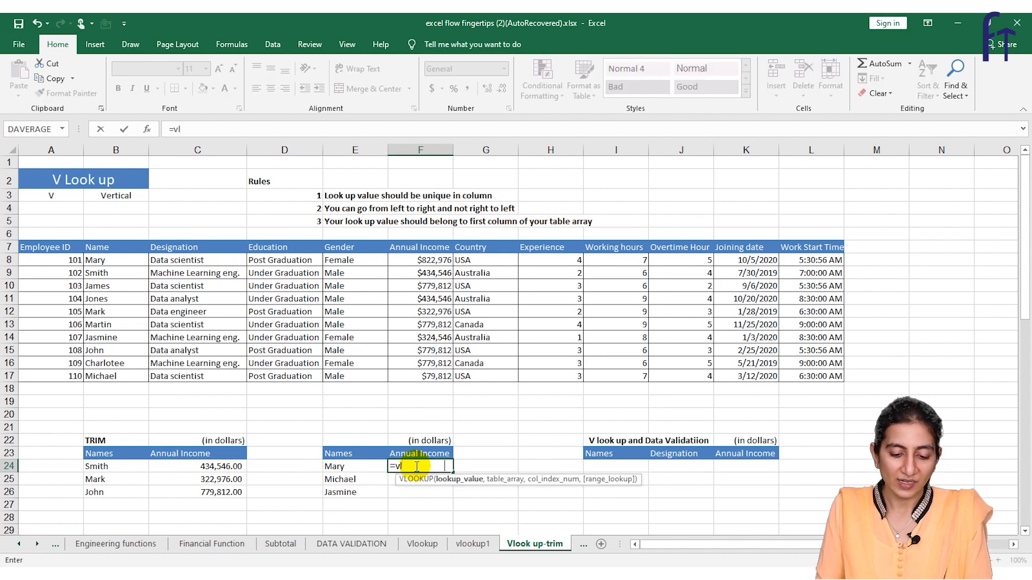
click(369, 466)
text(,)
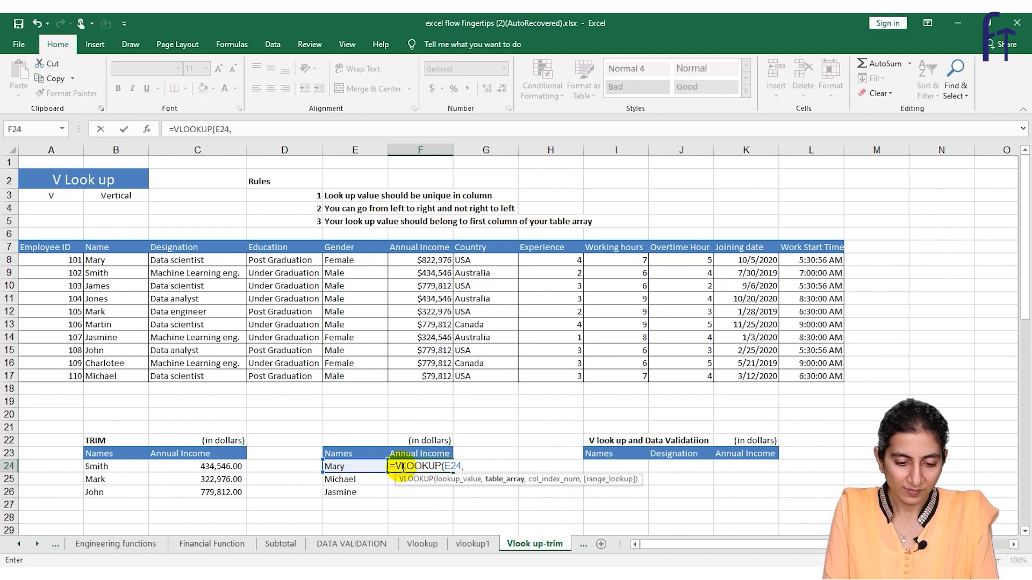
Complete the F24 lookup with TRIM(B7:F17) as the table array, column index 5 and match type 0
text(TRIM()
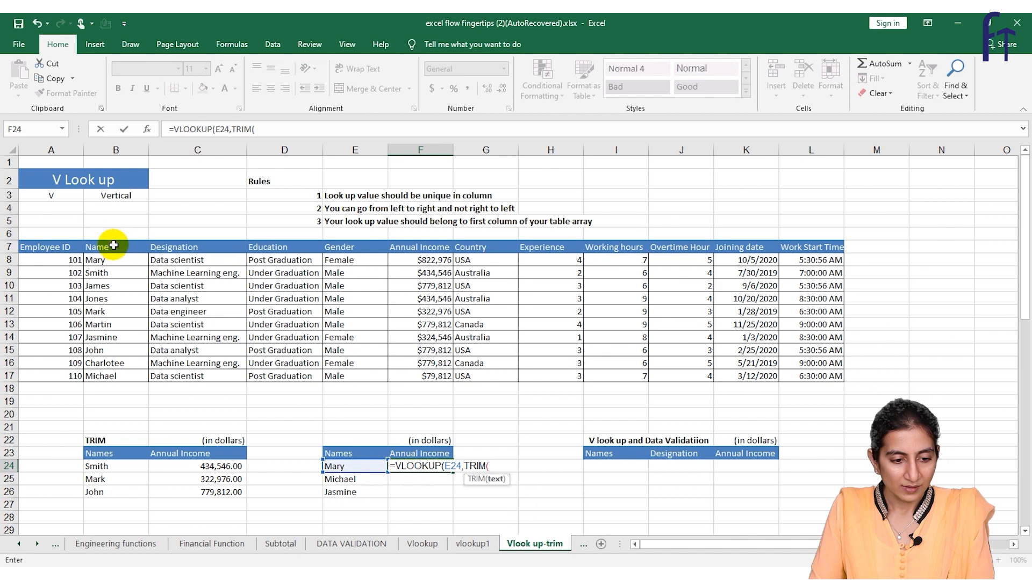
drag(111, 247, 413, 376)
text())
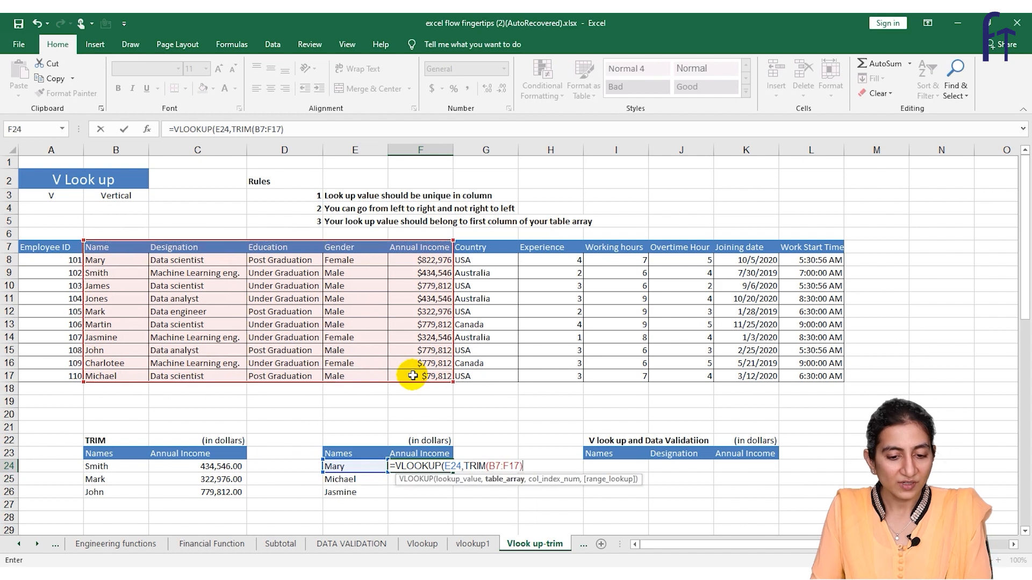
text(,)
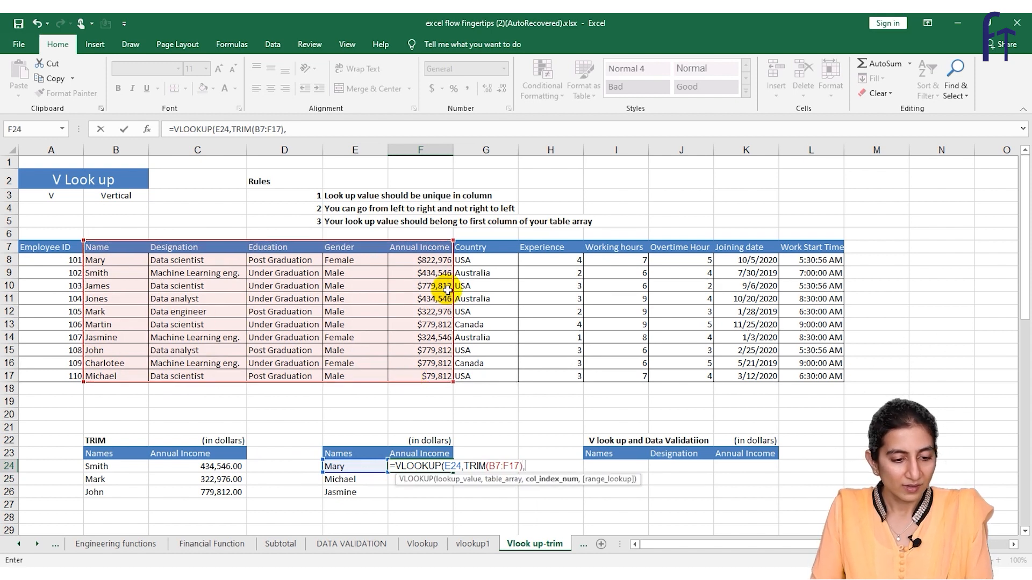
key(F5)
click(160, 518)
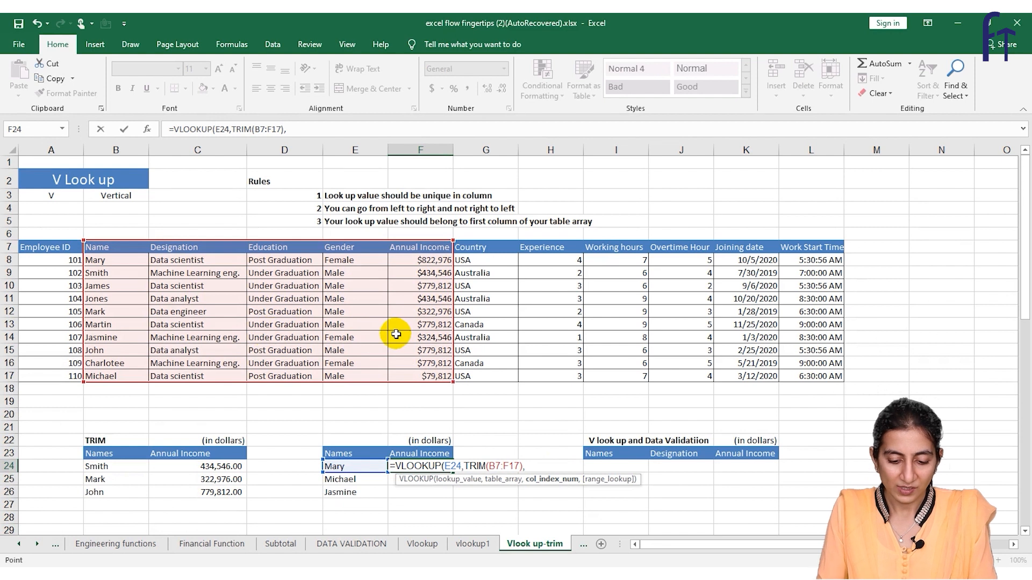
text(,0))
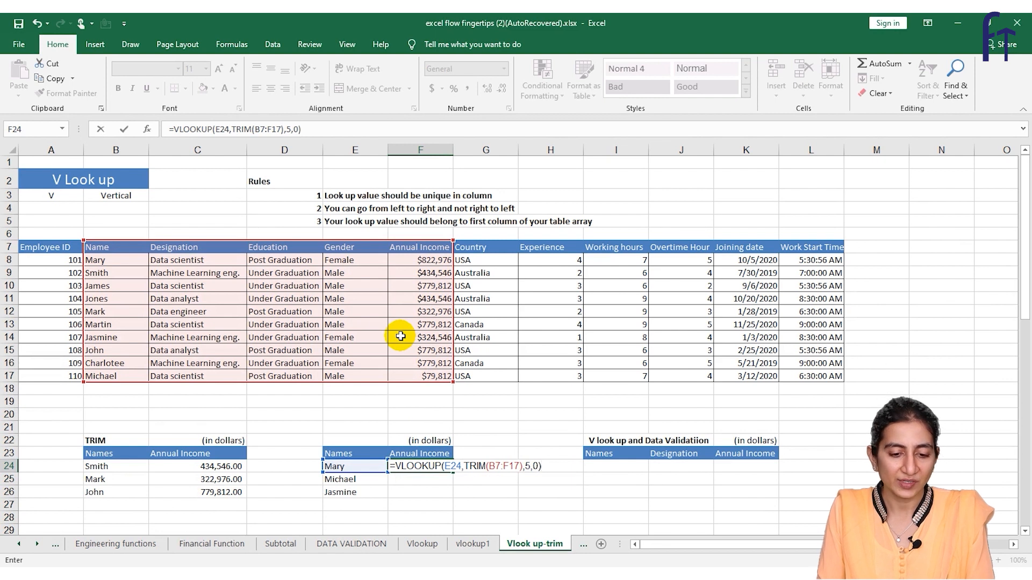
key(Return)
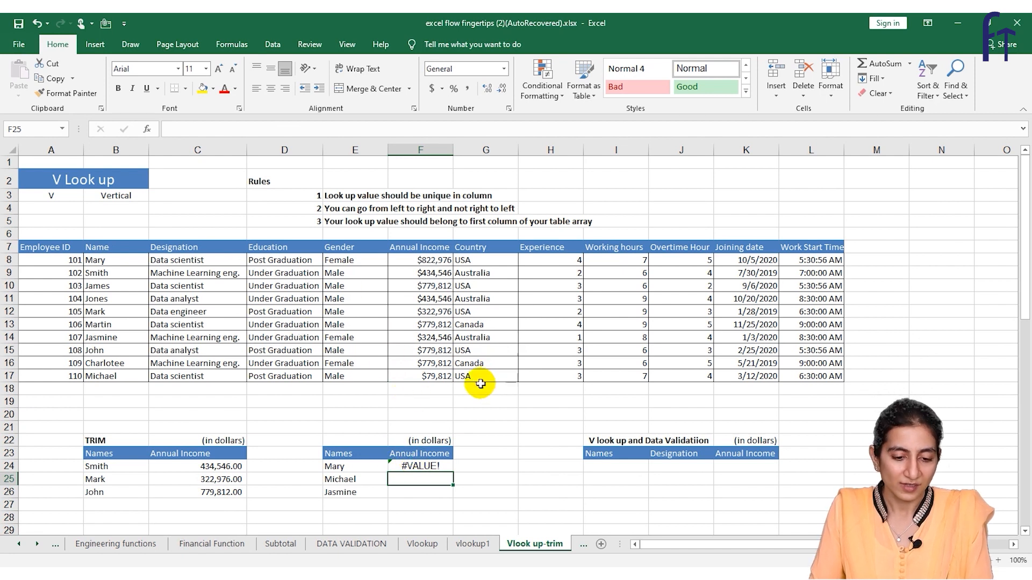
Re-enter the F24 lookup as an array formula
click(421, 466)
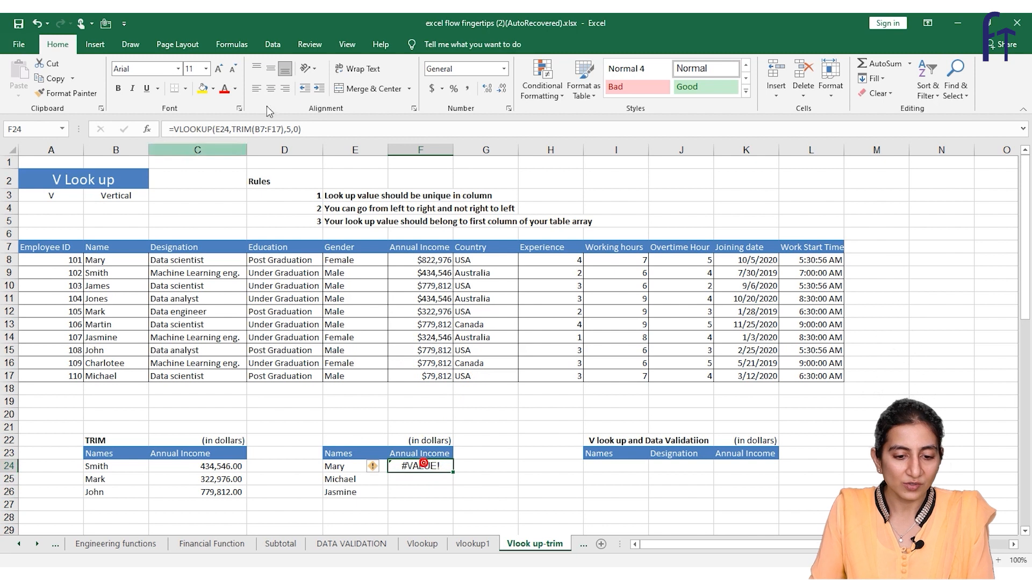
click(319, 127)
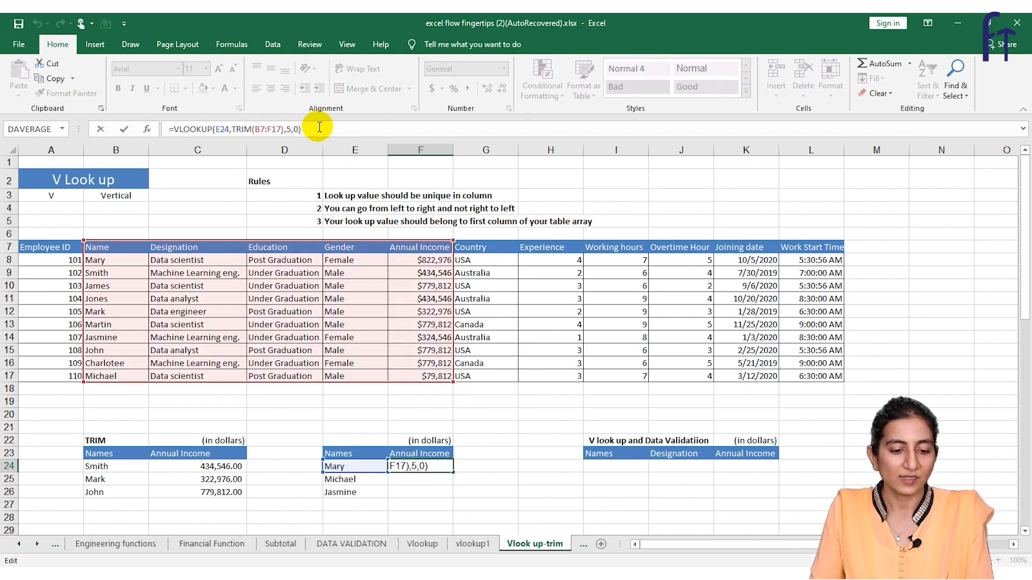
key(ctrl+shift+Return)
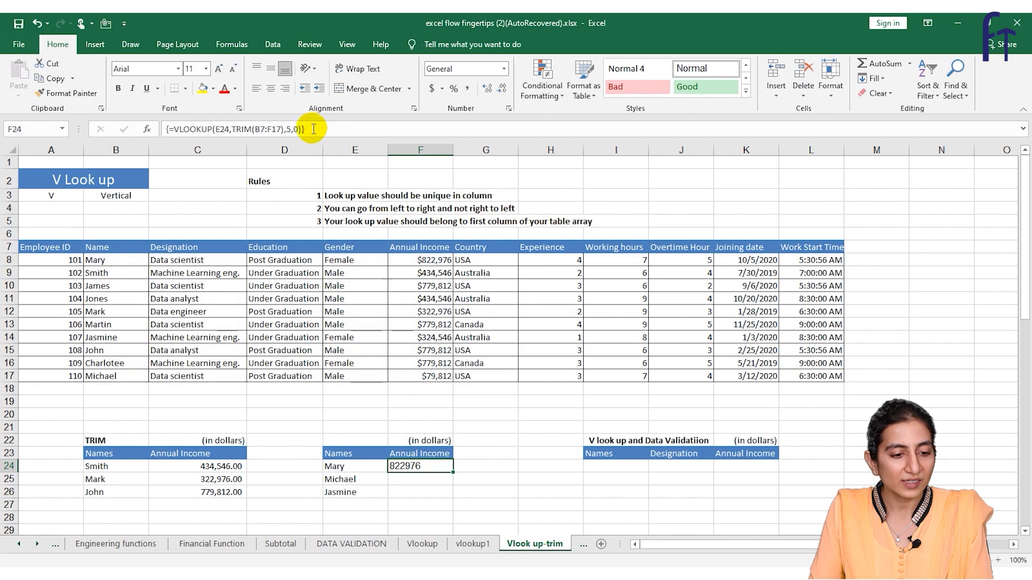
Append +0 to the F24 lookup as an array formula and fill it down to F26
click(340, 467)
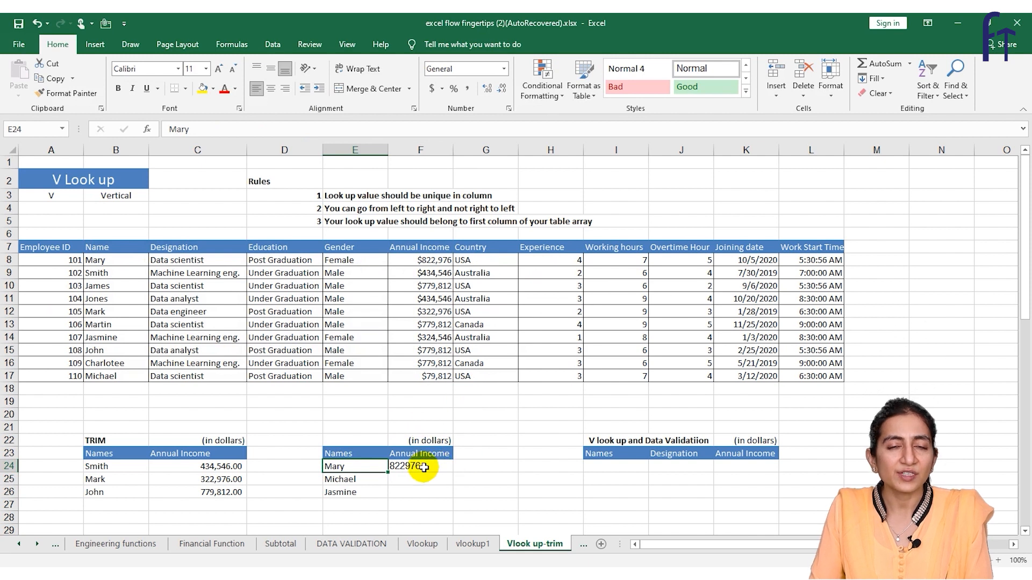
click(427, 466)
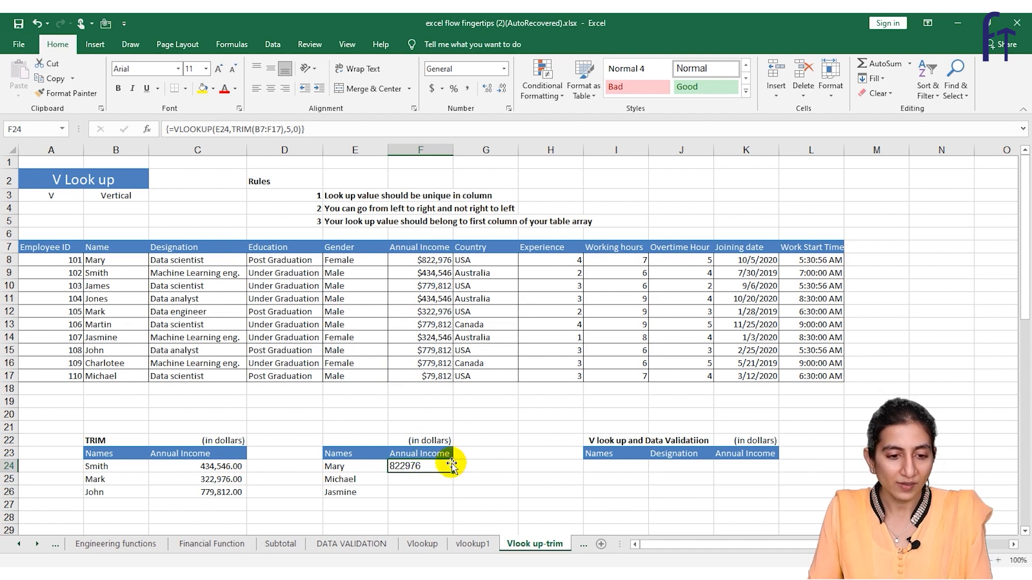
double_click(417, 466)
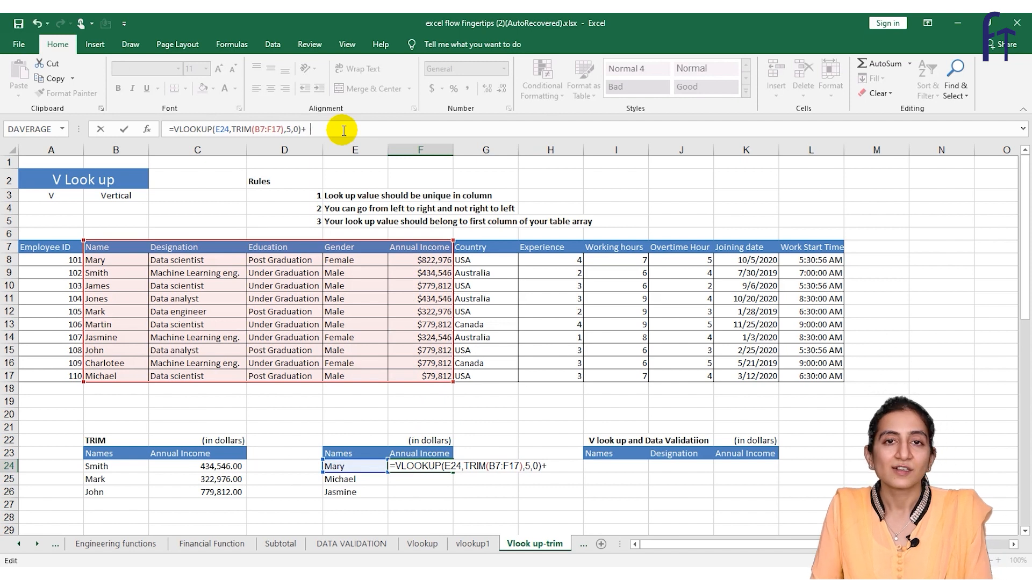
key(Return)
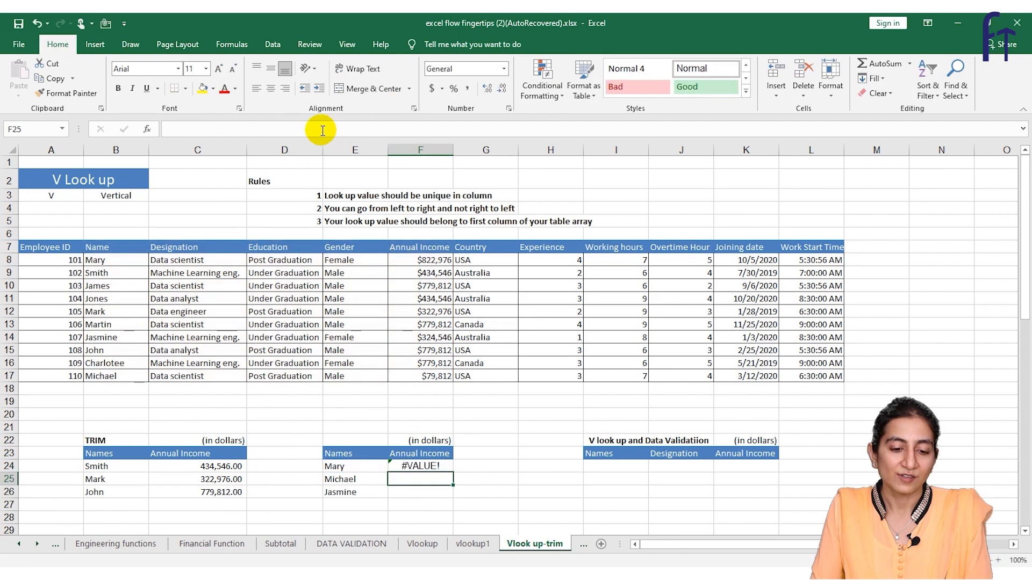
click(413, 465)
click(318, 129)
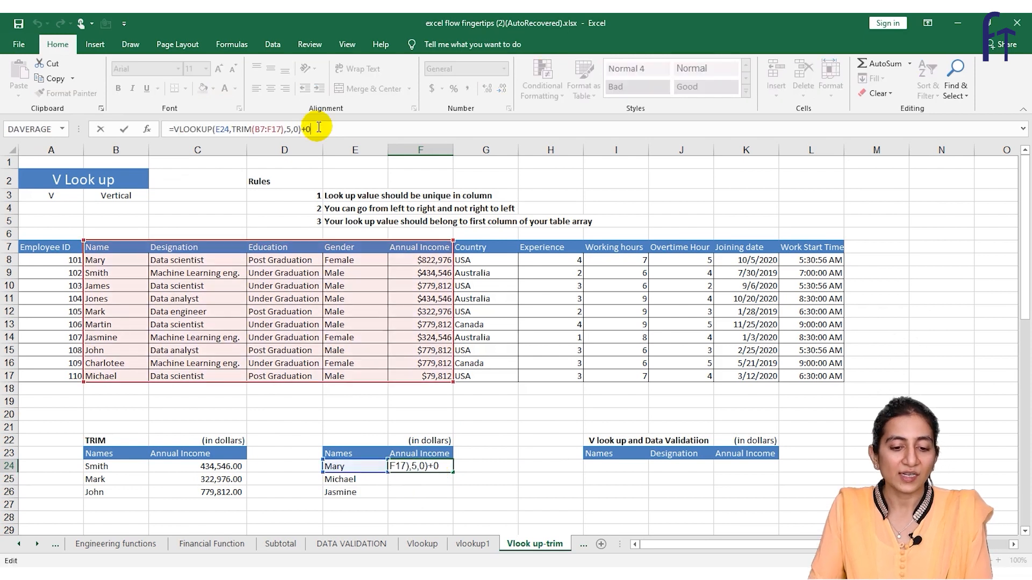
key(ctrl+shift+Return)
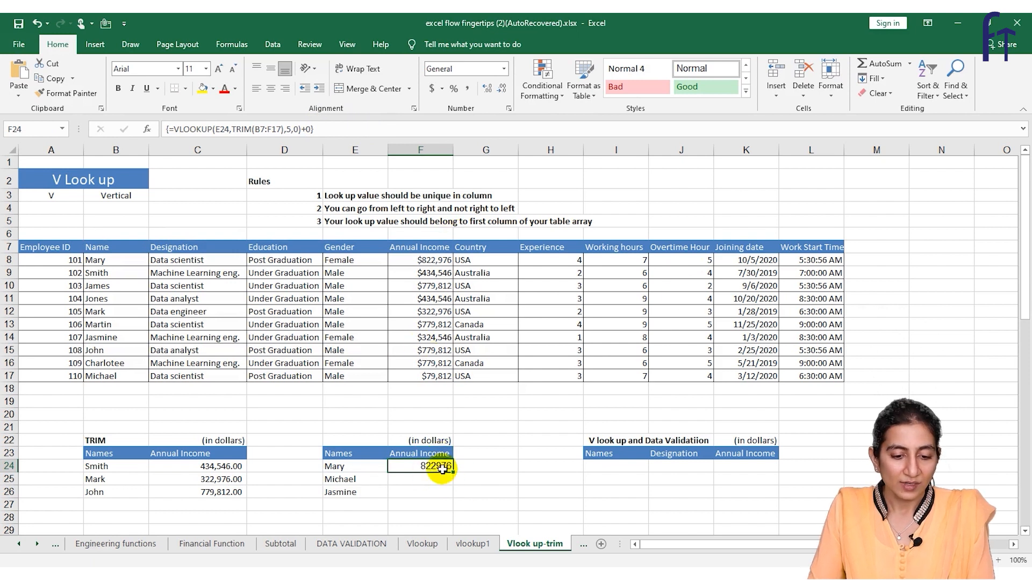
drag(456, 474, 448, 496)
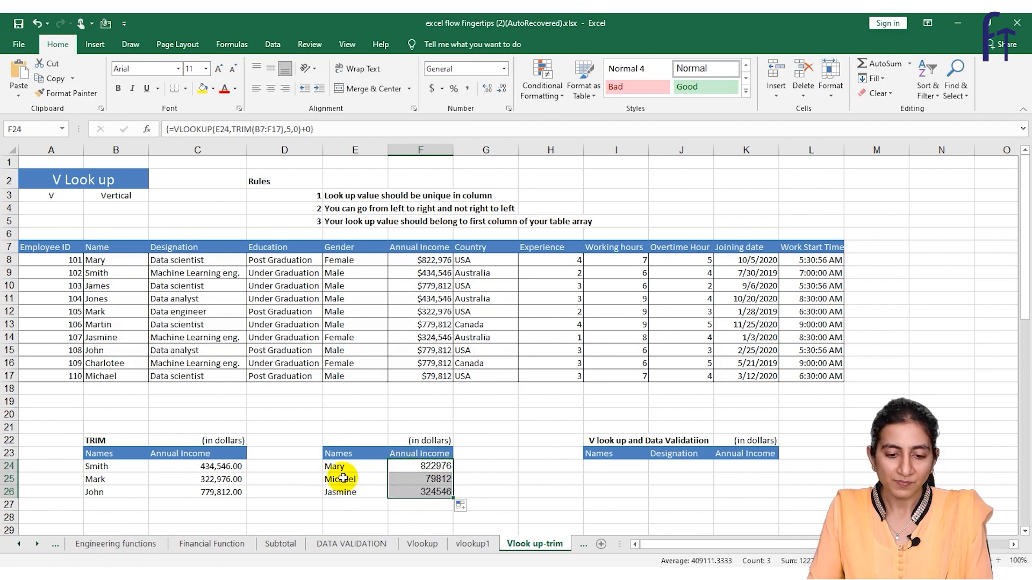
Open data validation for cell I24 under Names and set the allowed type to List
click(609, 478)
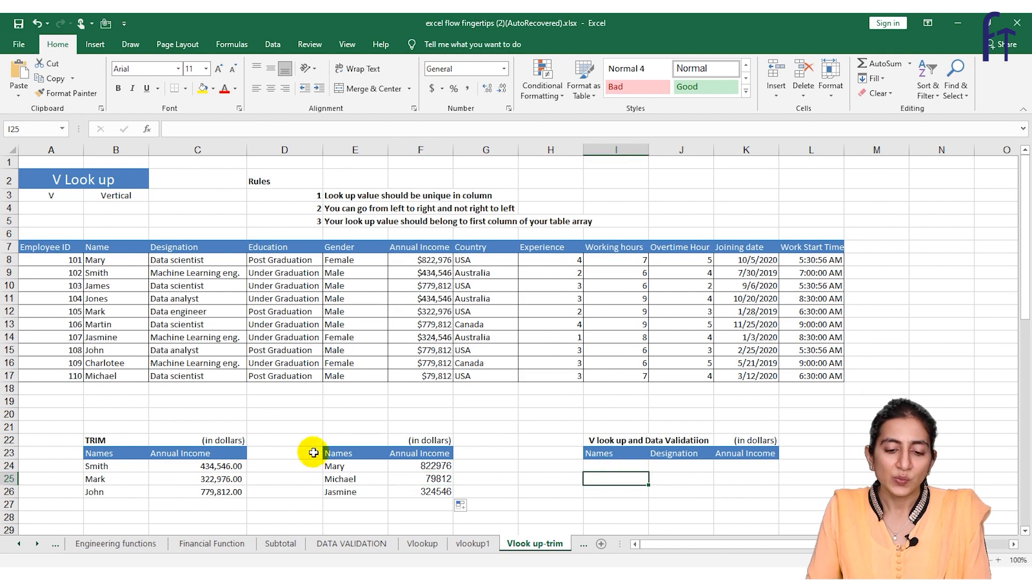
click(616, 465)
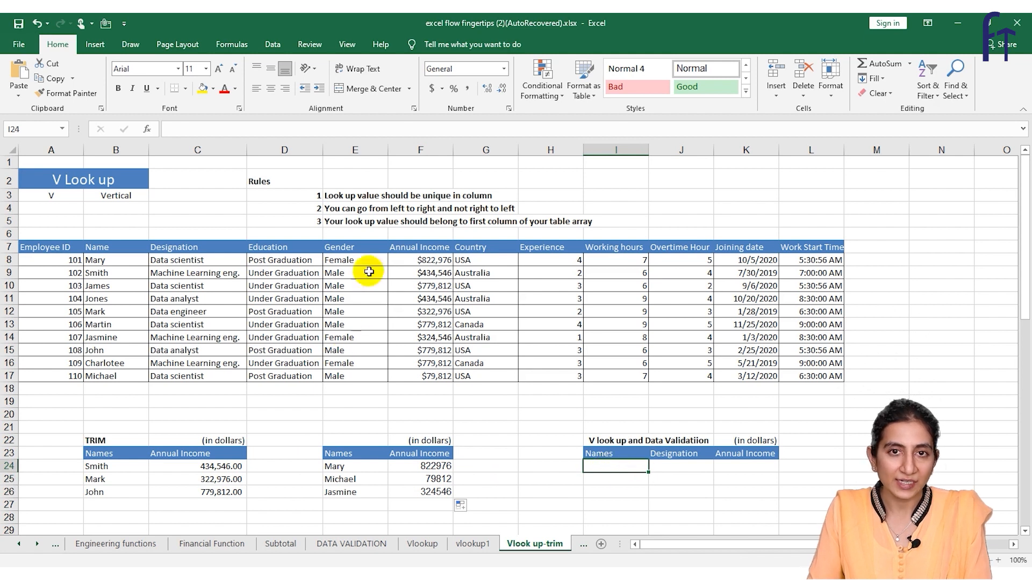
click(272, 44)
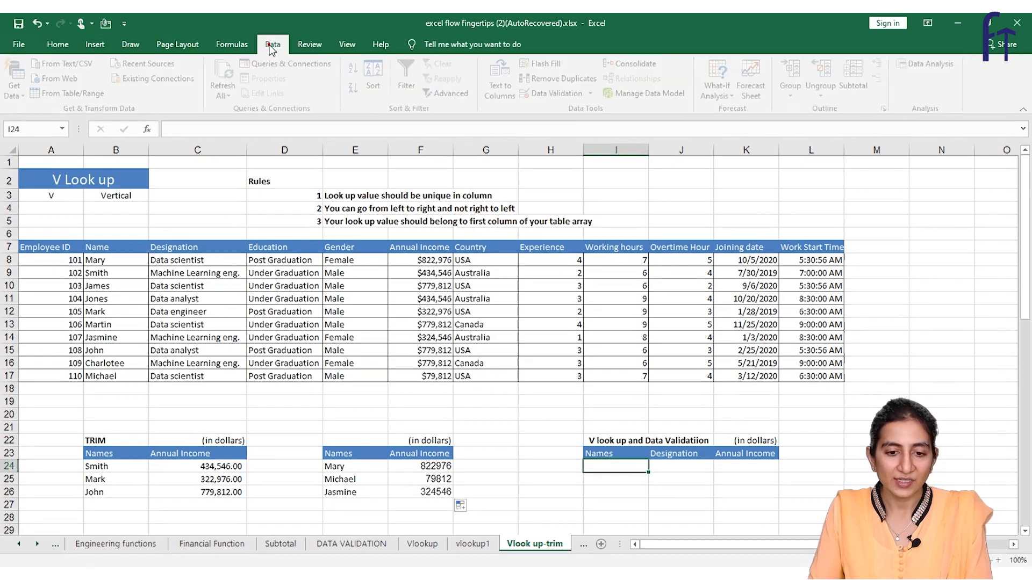
click(549, 93)
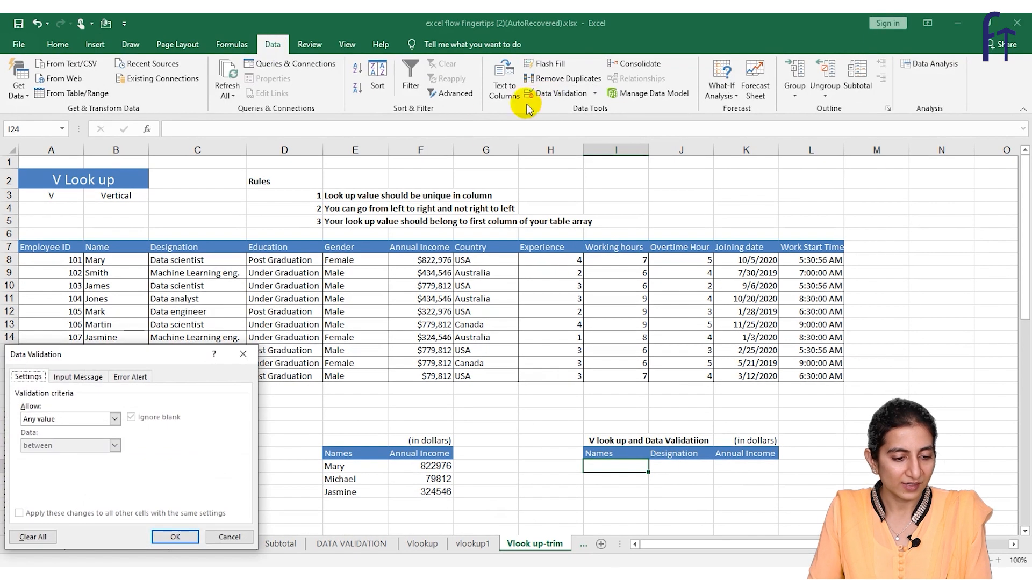
click(114, 420)
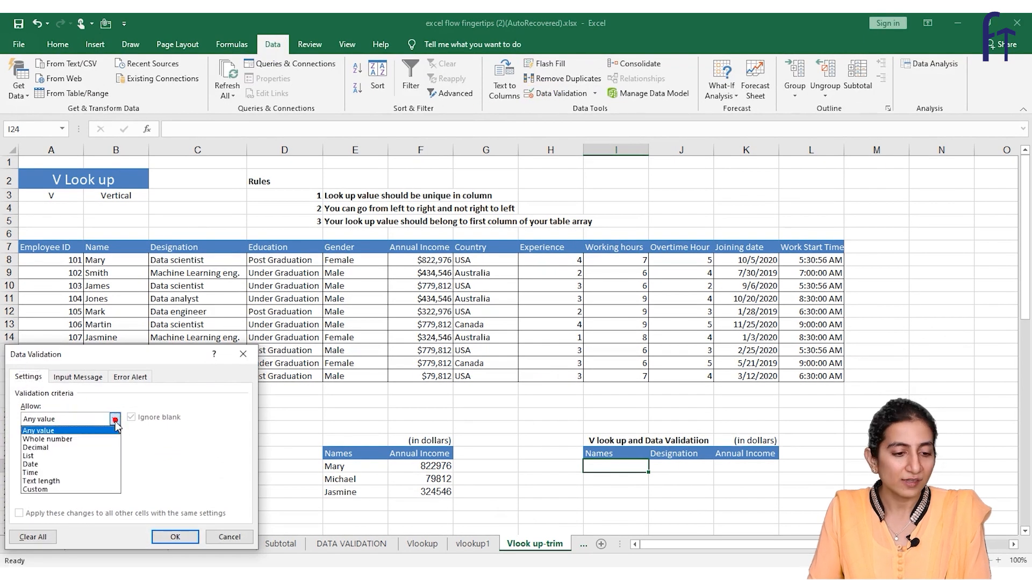
click(53, 458)
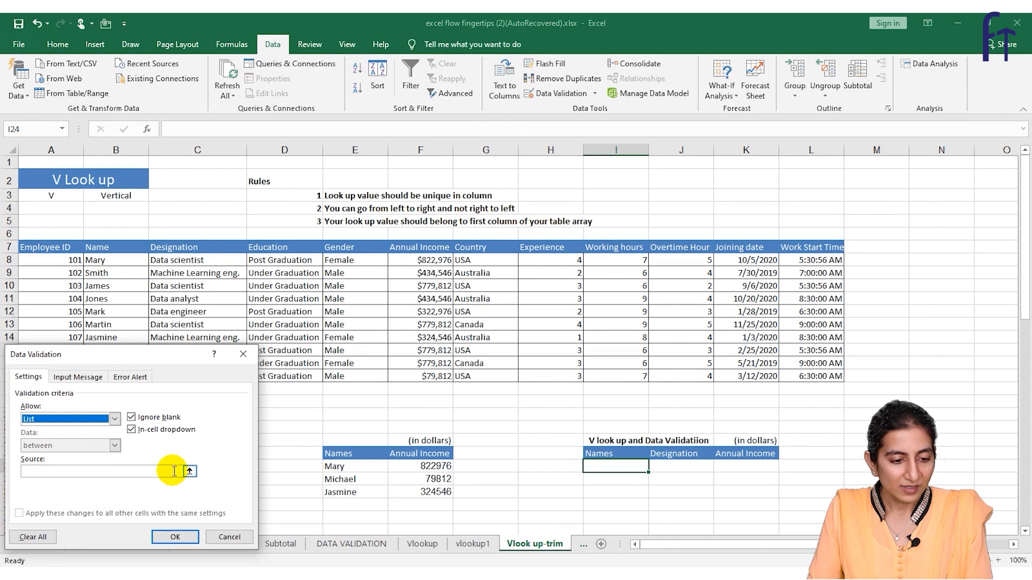
Apply the employee names $B$8:$B$17 as the list source and choose the fourth employee's name in I24
drag(97, 354, 490, 352)
click(574, 469)
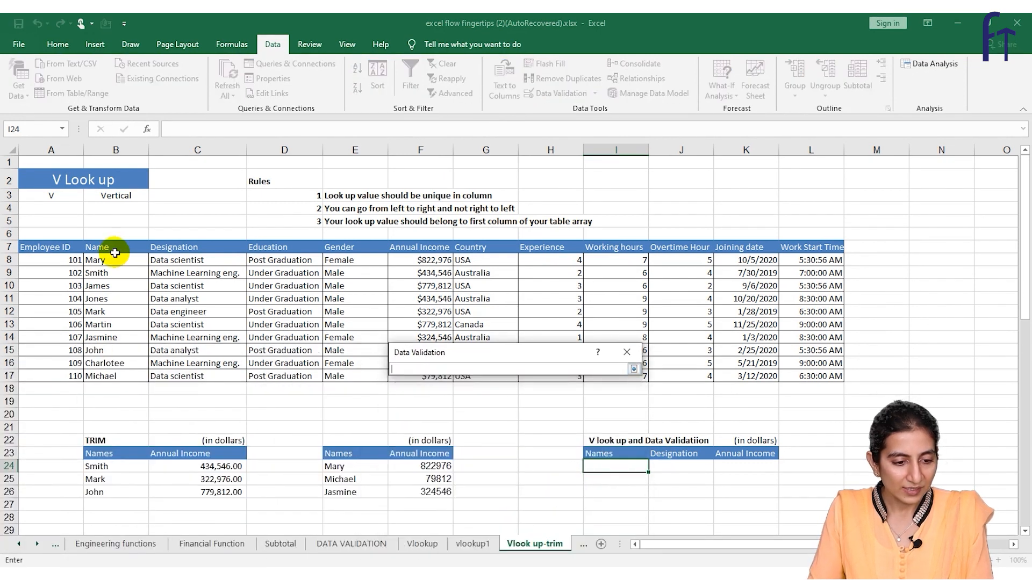
drag(113, 258, 111, 379)
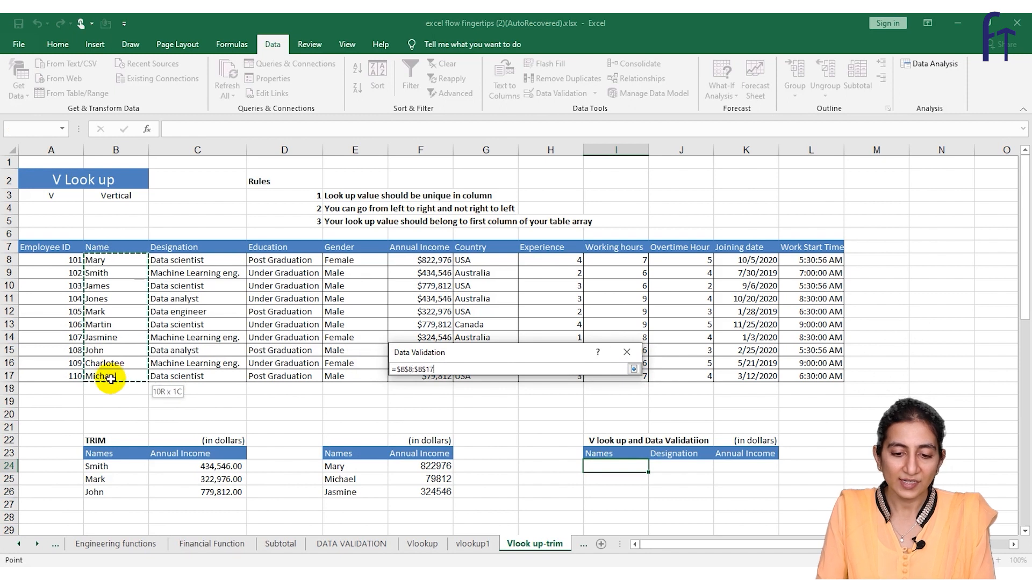
key(Return)
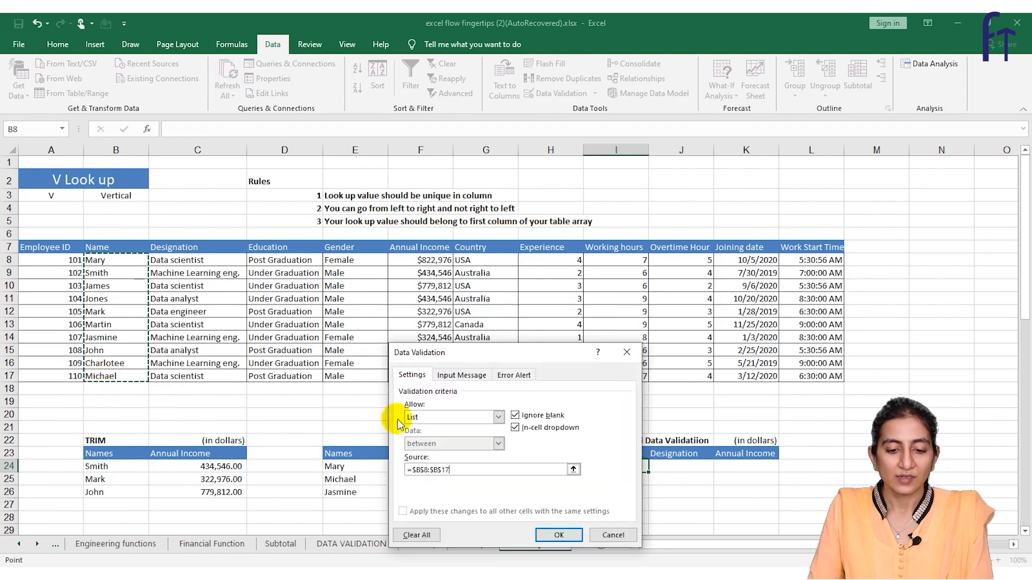
click(564, 534)
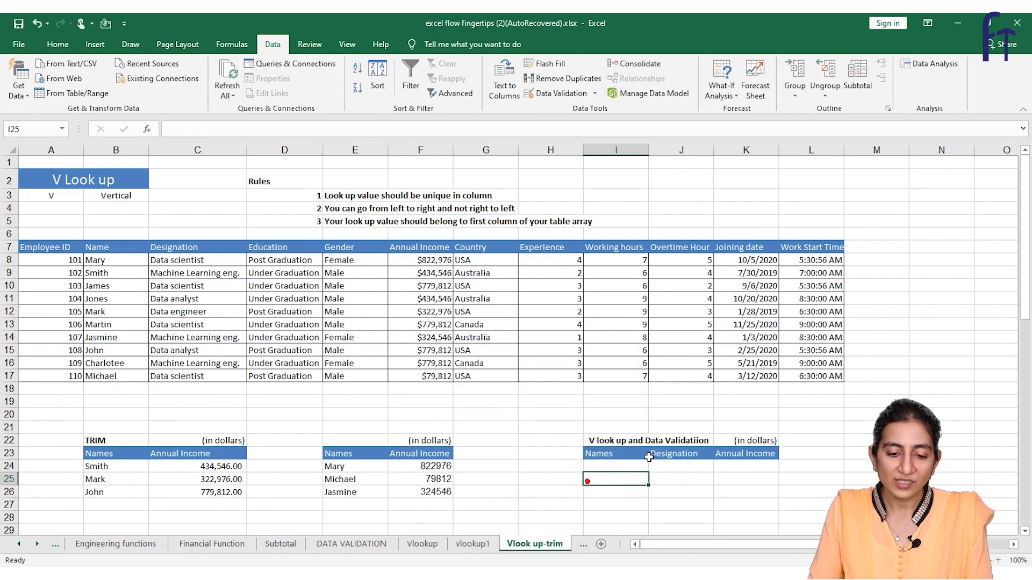
click(655, 466)
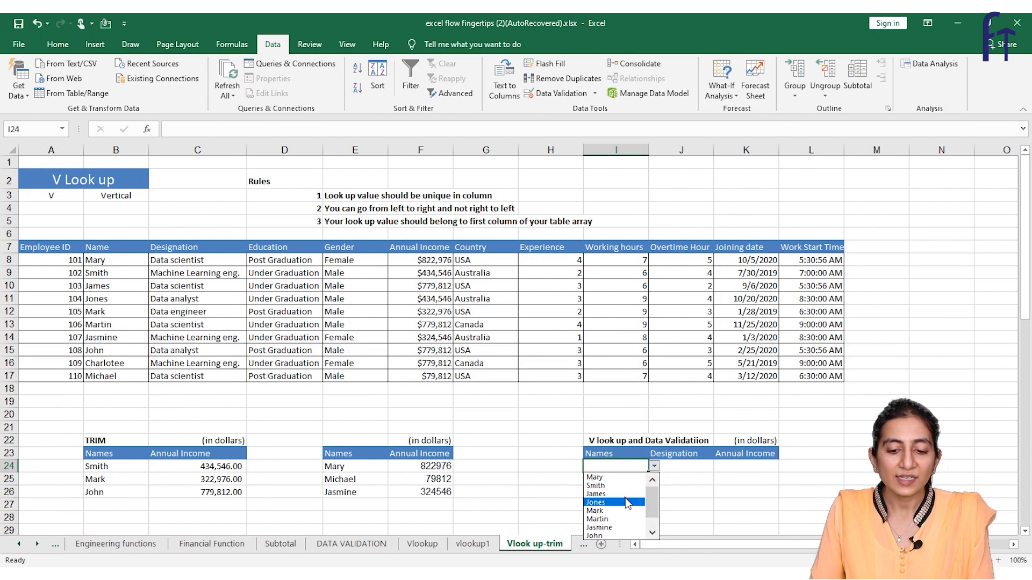
Start a VLOOKUP formula in cell J24 under Designation
click(693, 468)
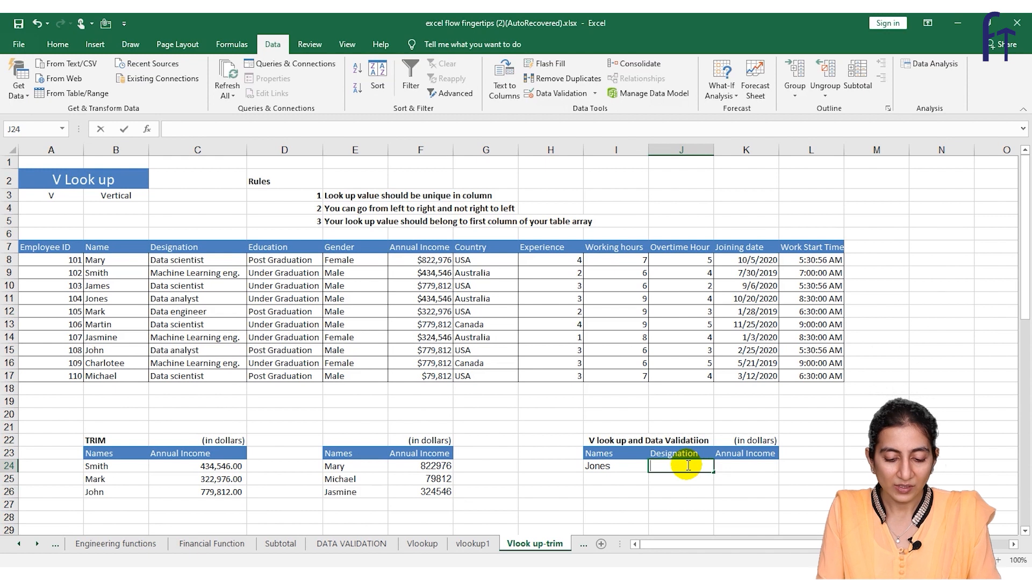
text(=vl)
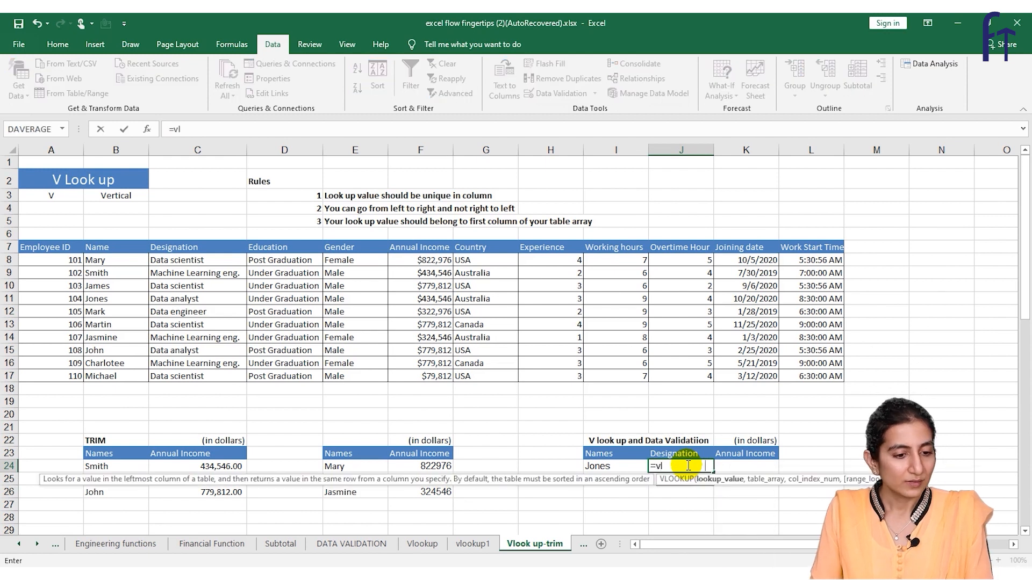
key(Tab)
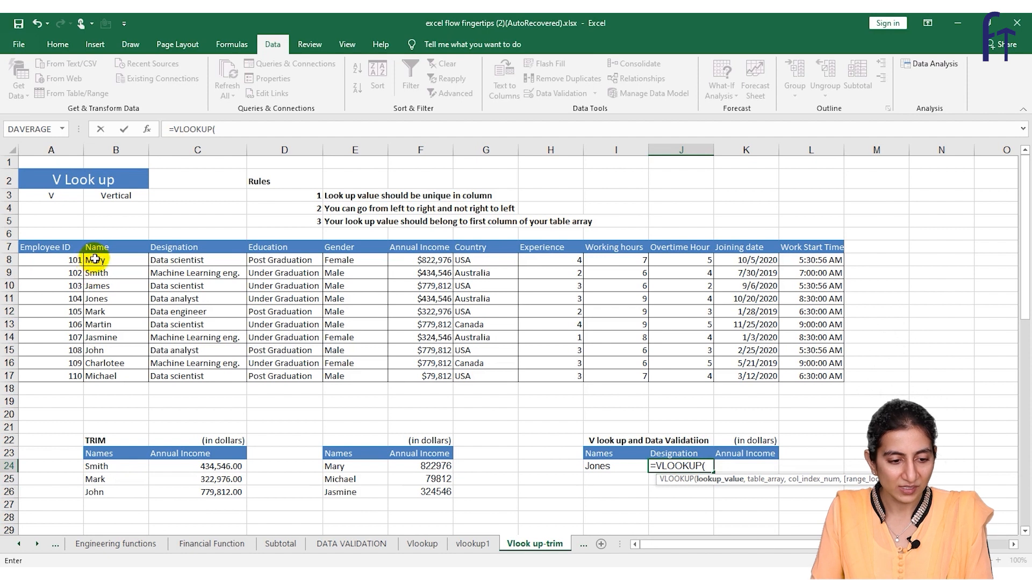
drag(108, 247, 232, 371)
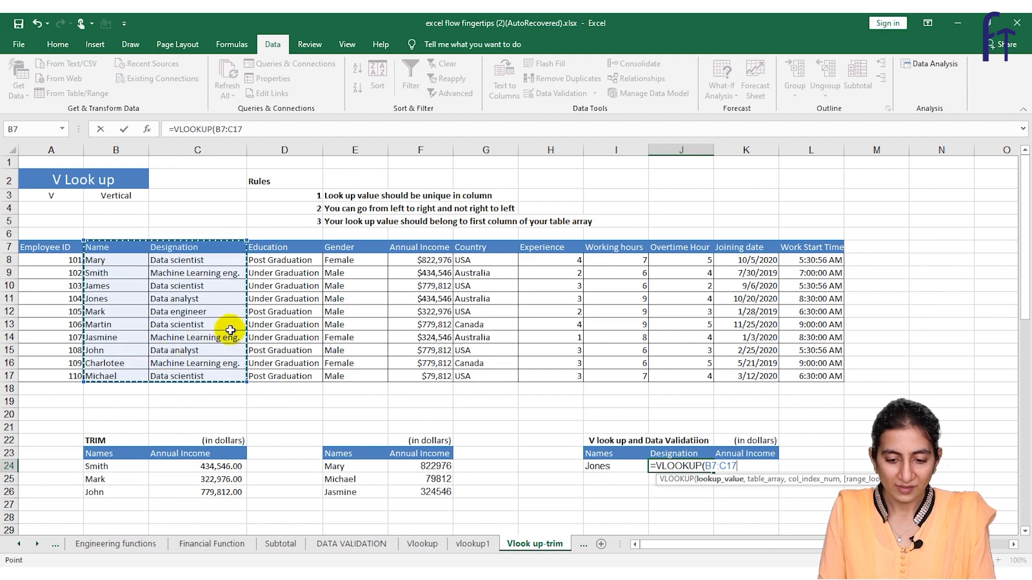
text(,)
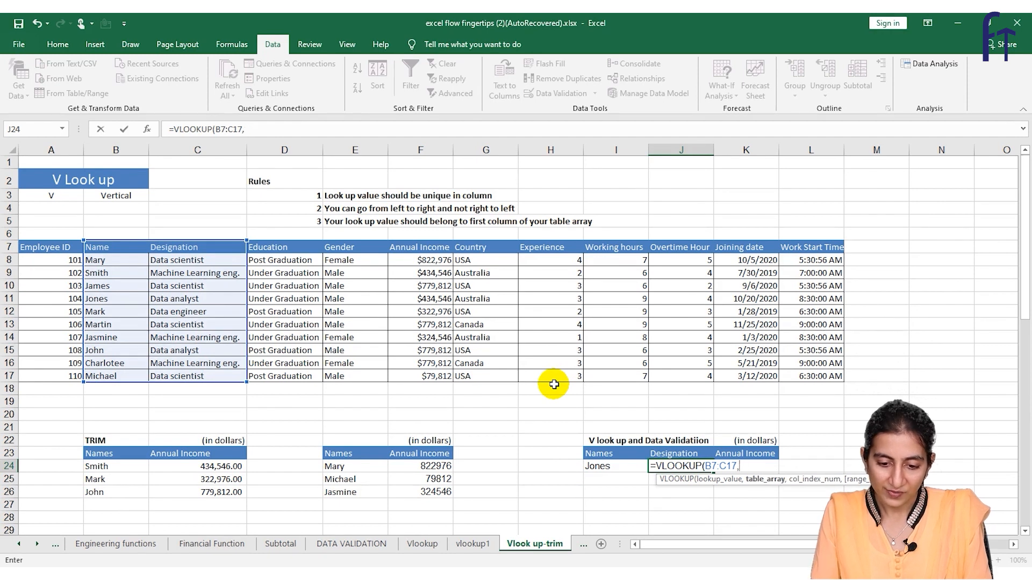
key(BackSpace)
key(BackSpace)
key(BackSpace)
key(BackSpace)
key(BackSpace)
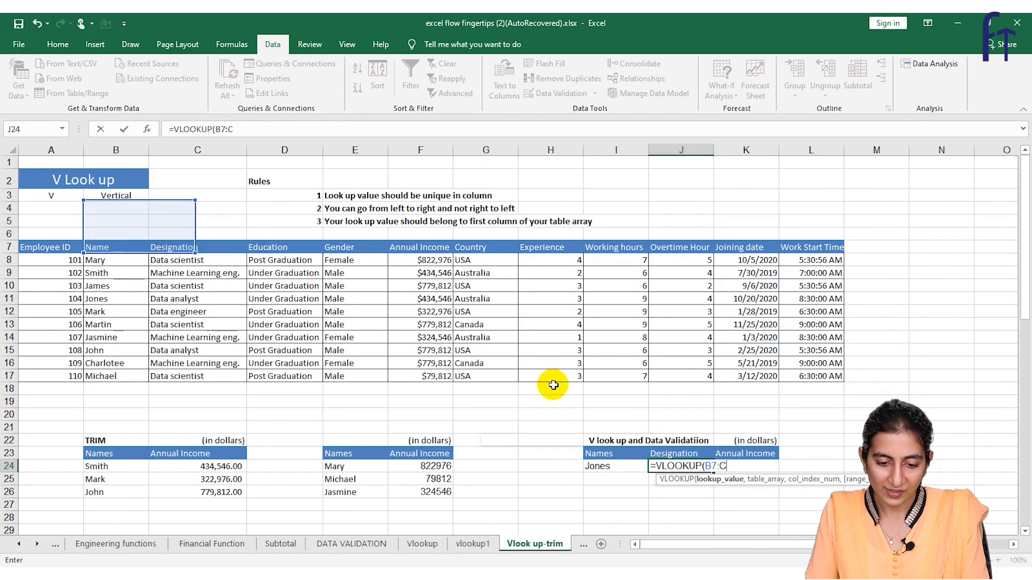
Complete the J24 lookup with I24 as lookup value, table B7:C17, column index 2 and exact match 0
click(609, 466)
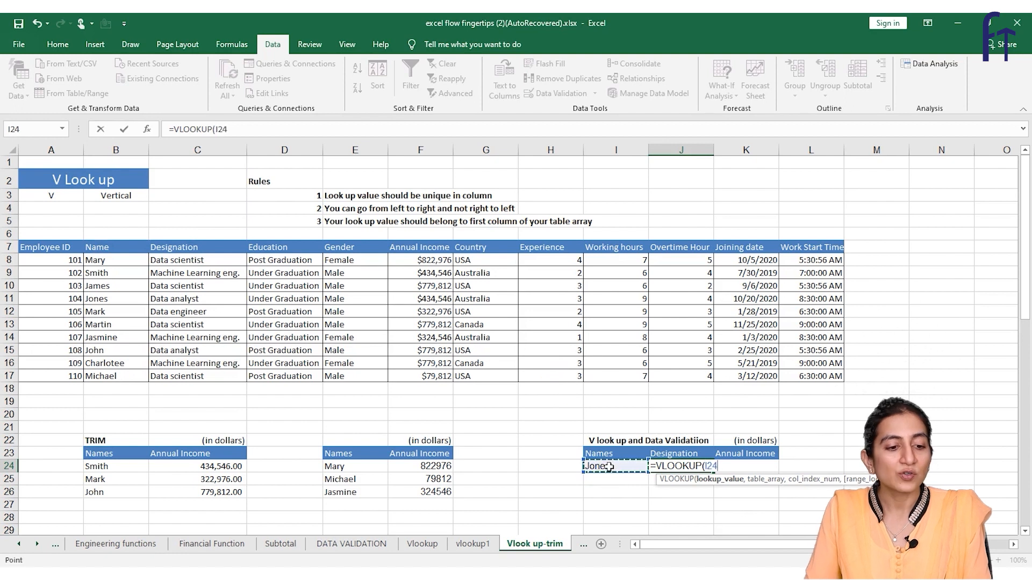
text(,)
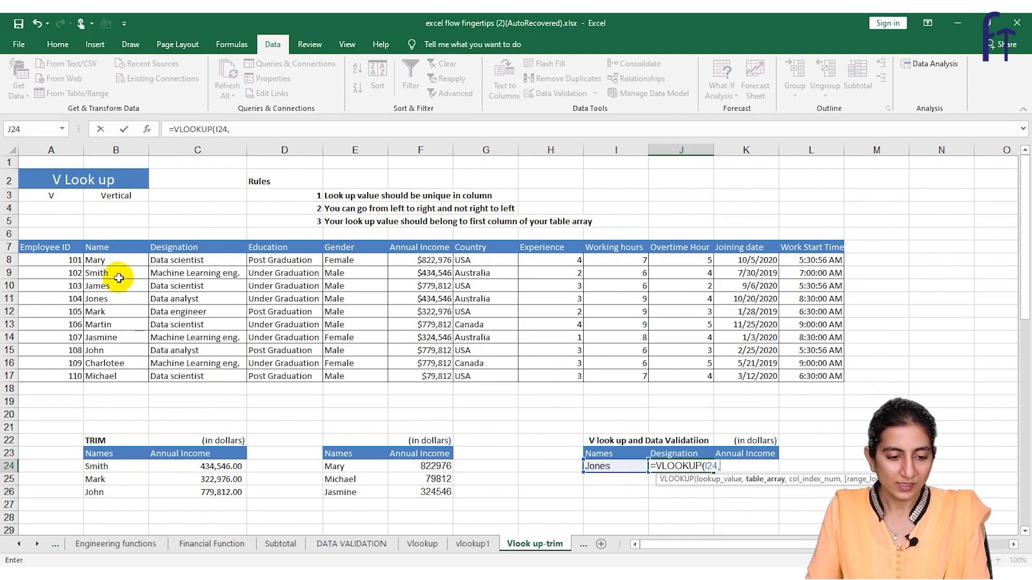
drag(110, 247, 191, 377)
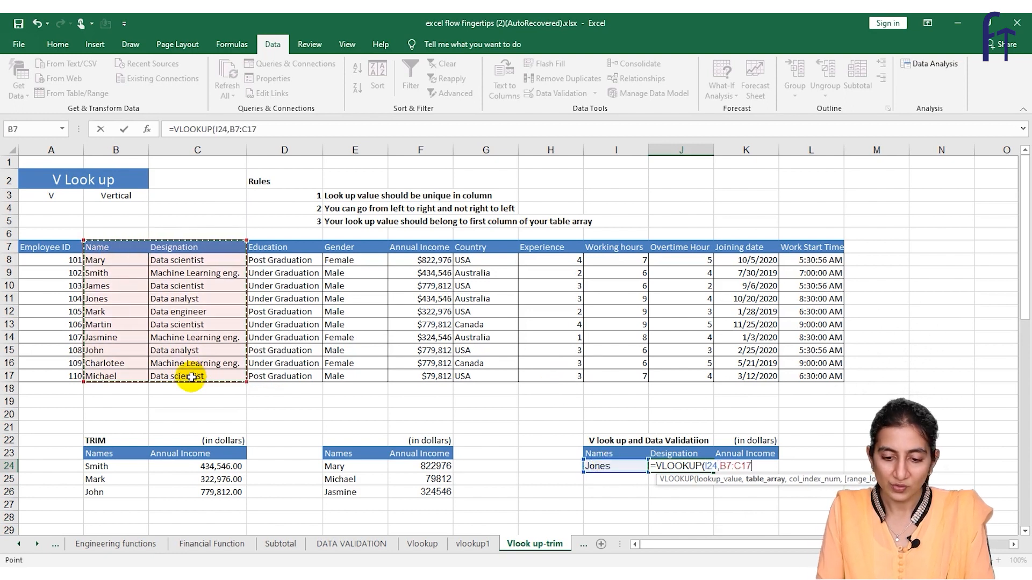
text(,2)
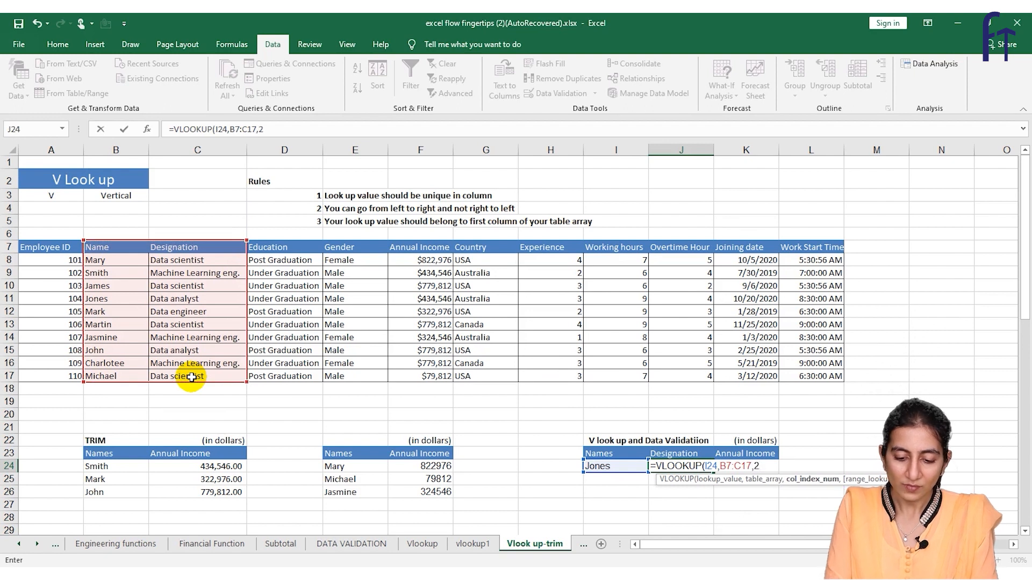
text(,0))
key(Return)
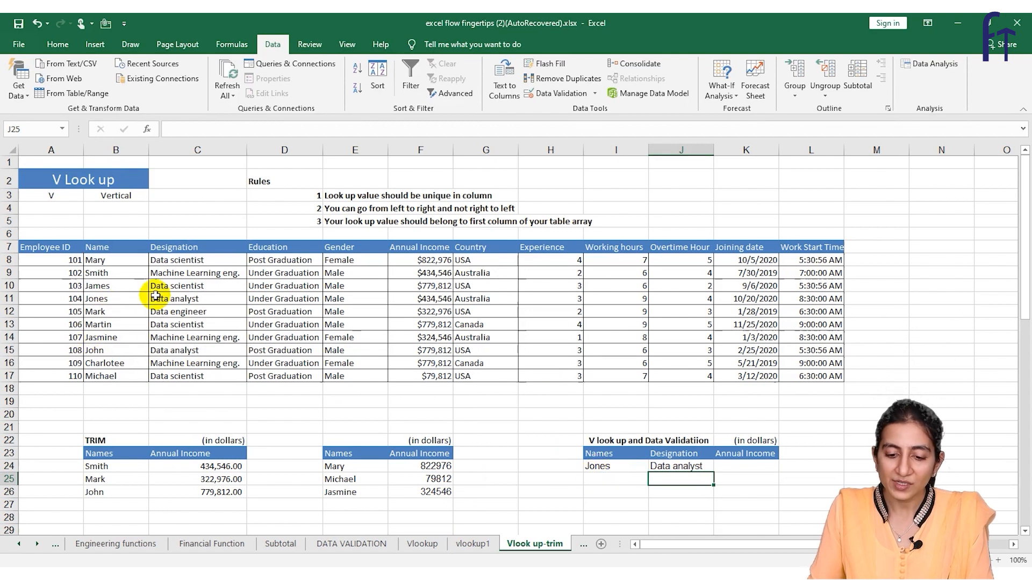
Enter =VLOOKUP(I24,B7:F17,5,0) in K24 to retrieve the annual income for the chosen name
click(728, 465)
text(=VLOOKUP()
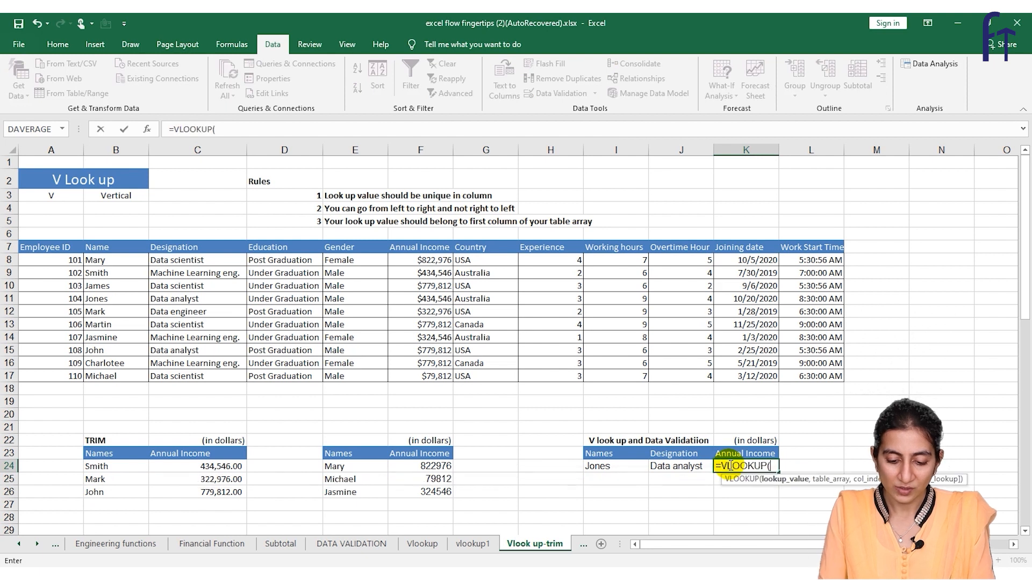
click(632, 467)
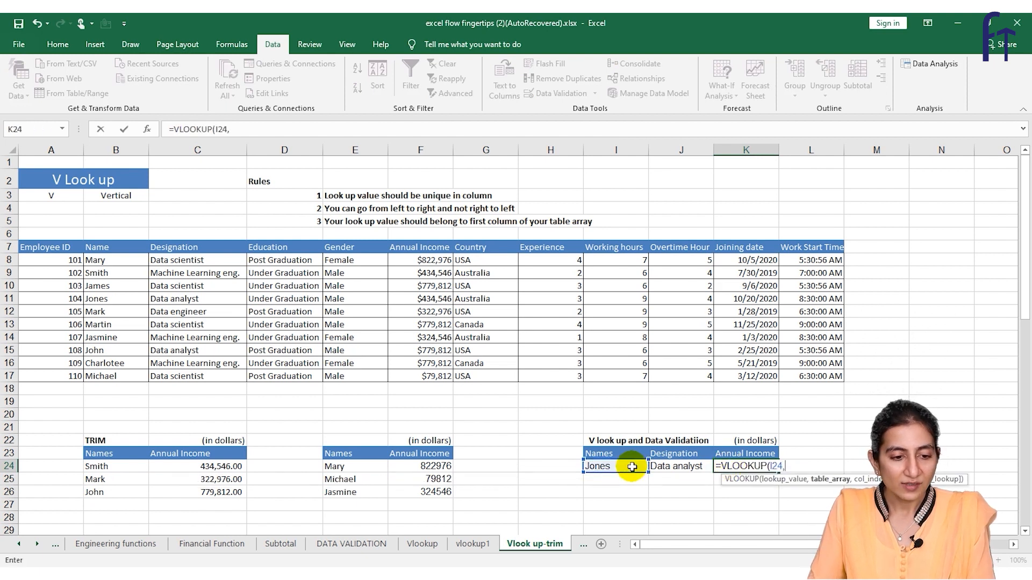
drag(110, 248, 424, 377)
text(,)
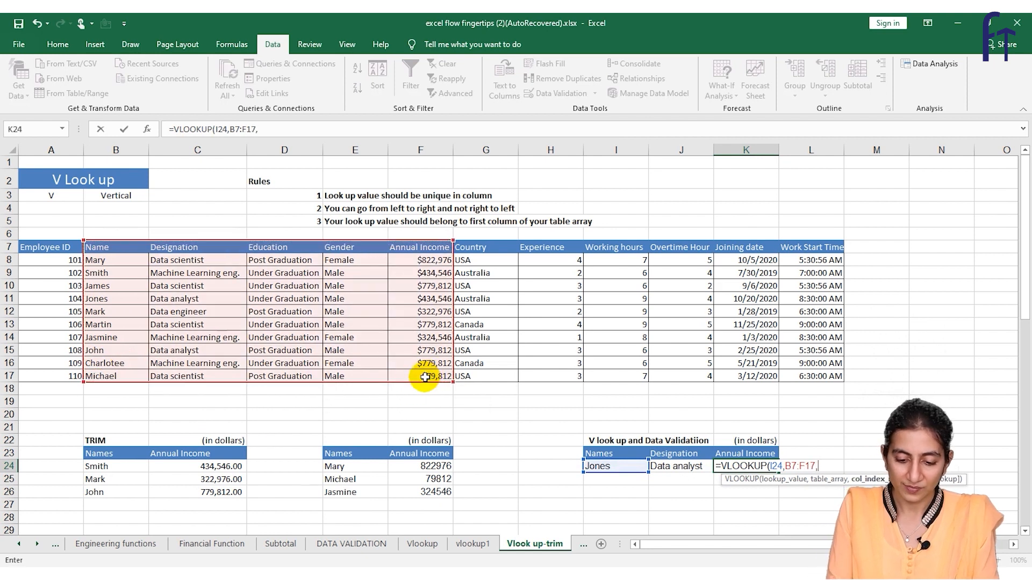
text(5,0)
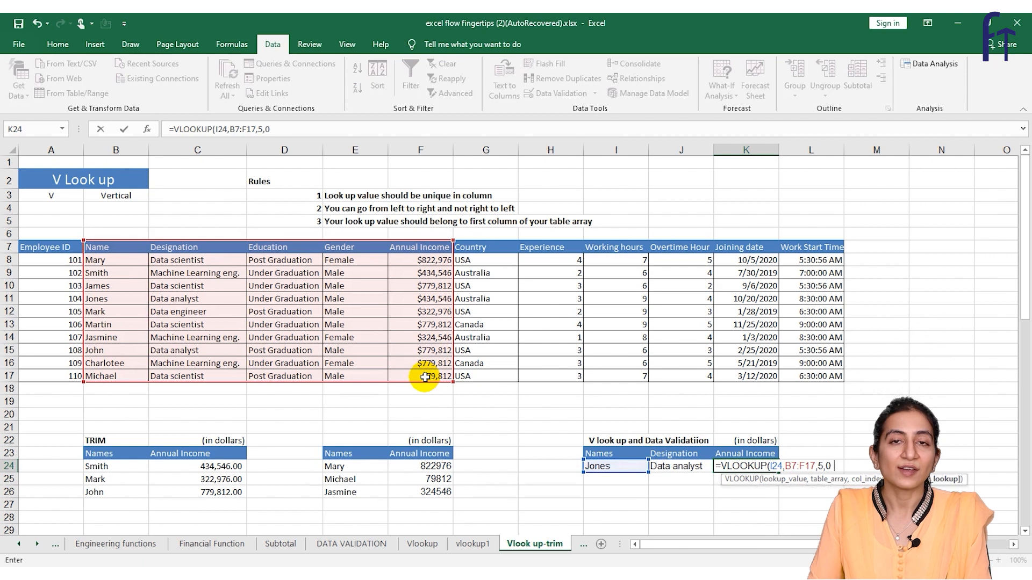
key(Return)
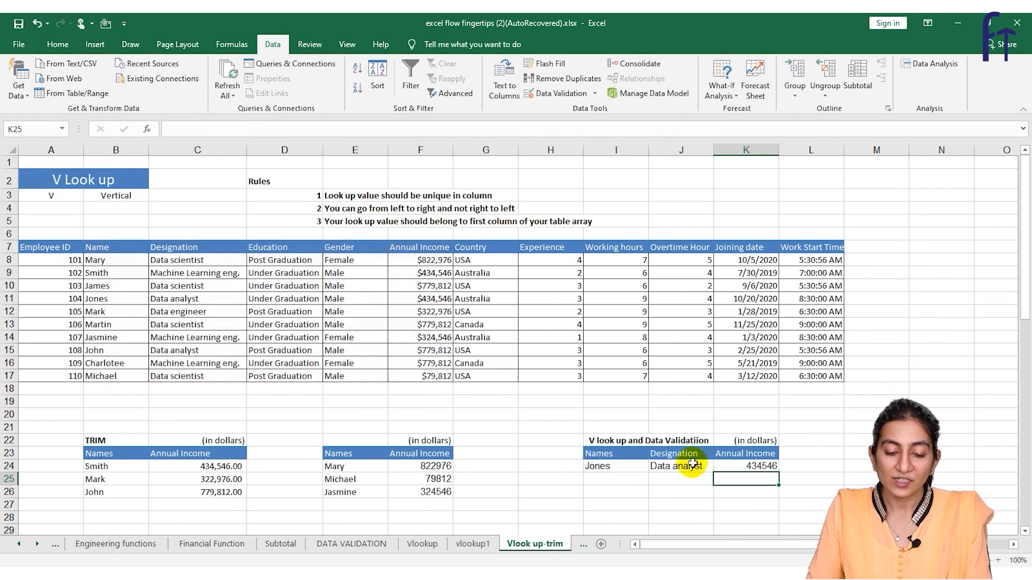
Choose the seventh employee's name in I24 and check the returned designation and income against row 14
click(623, 466)
click(653, 468)
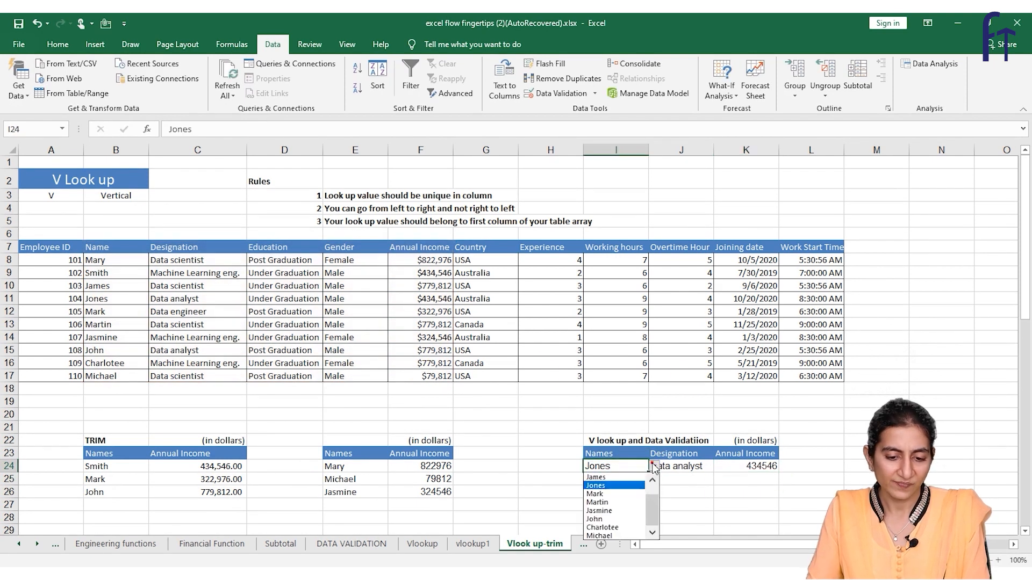
click(623, 510)
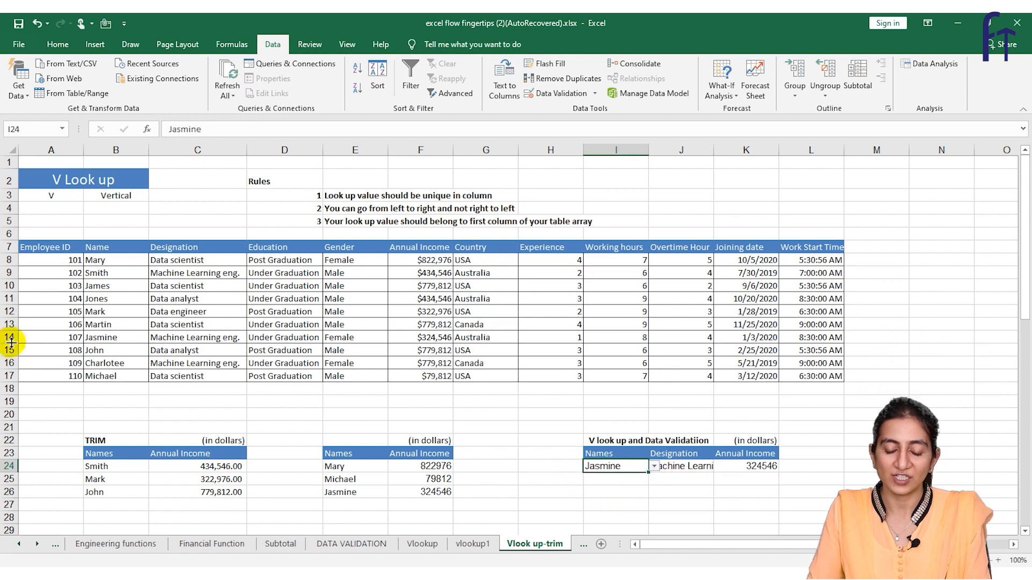
click(196, 338)
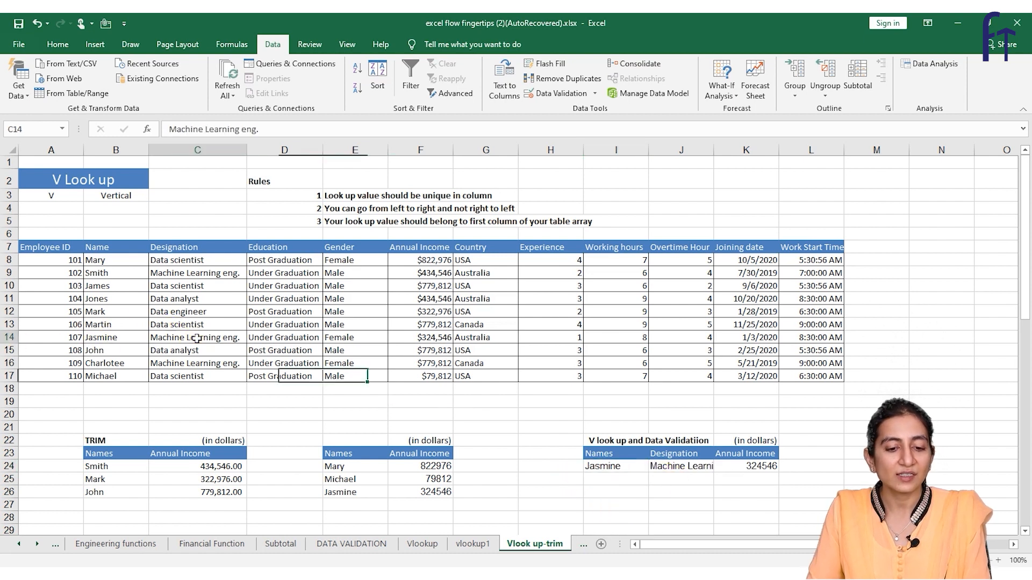
click(405, 339)
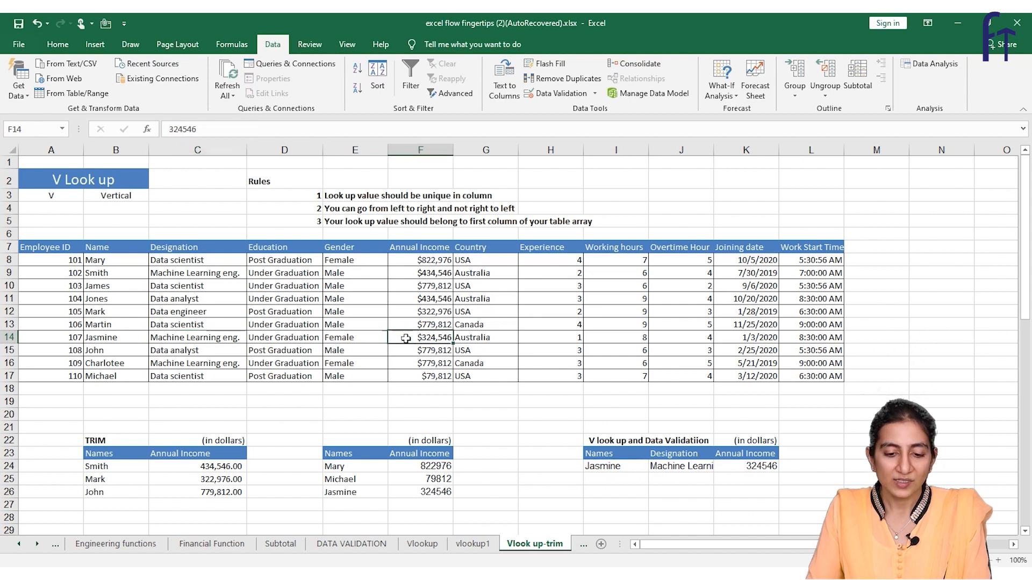
Choose the last employee's name from the validation list in I24
click(642, 465)
click(654, 466)
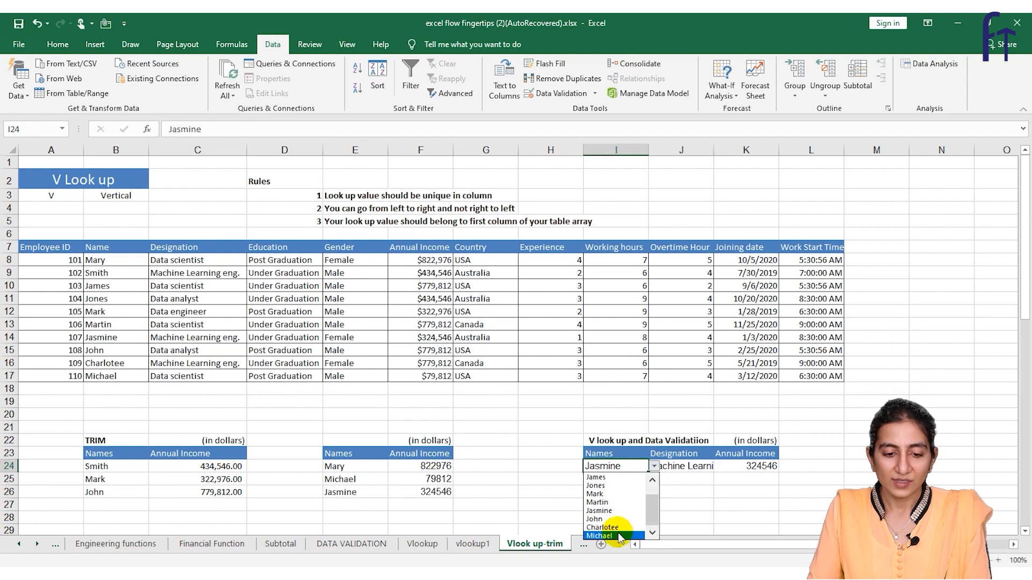
click(615, 532)
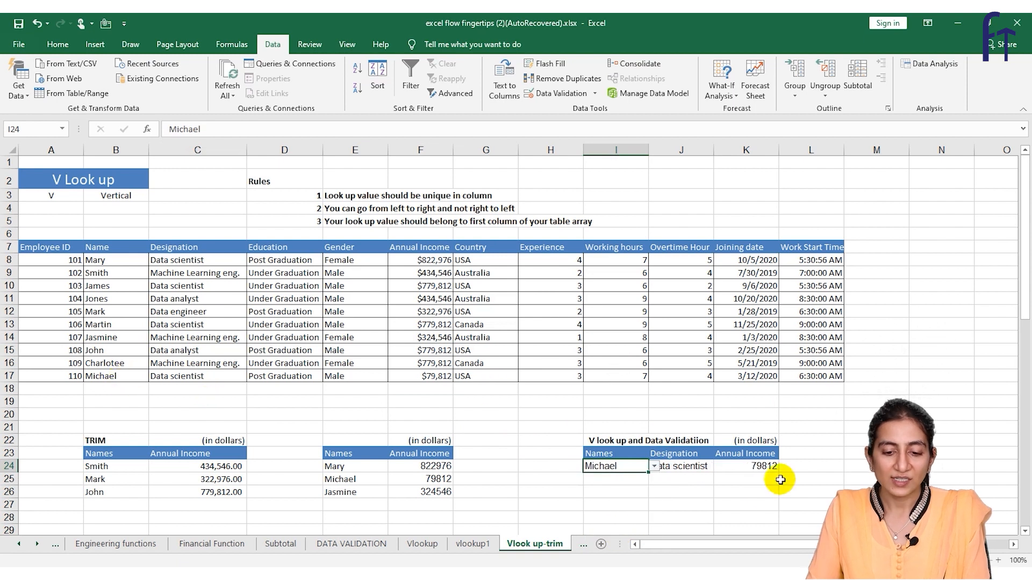